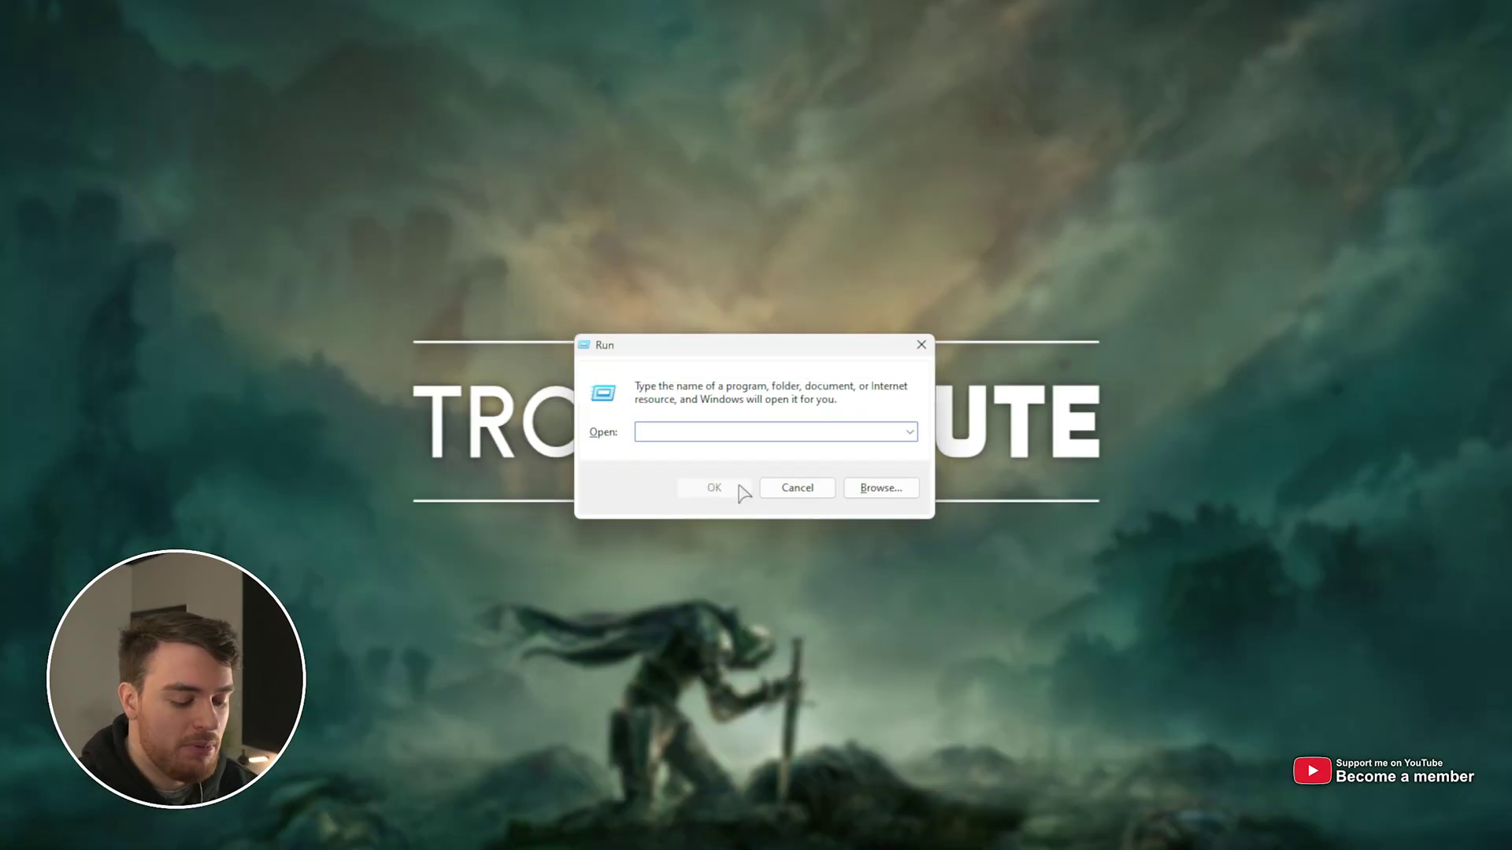
Open the %Appdata% folder and go into the EldenRing folder's numeric account subfolder that holds the saves
{"action": "type", "text": "%Appdata%"}
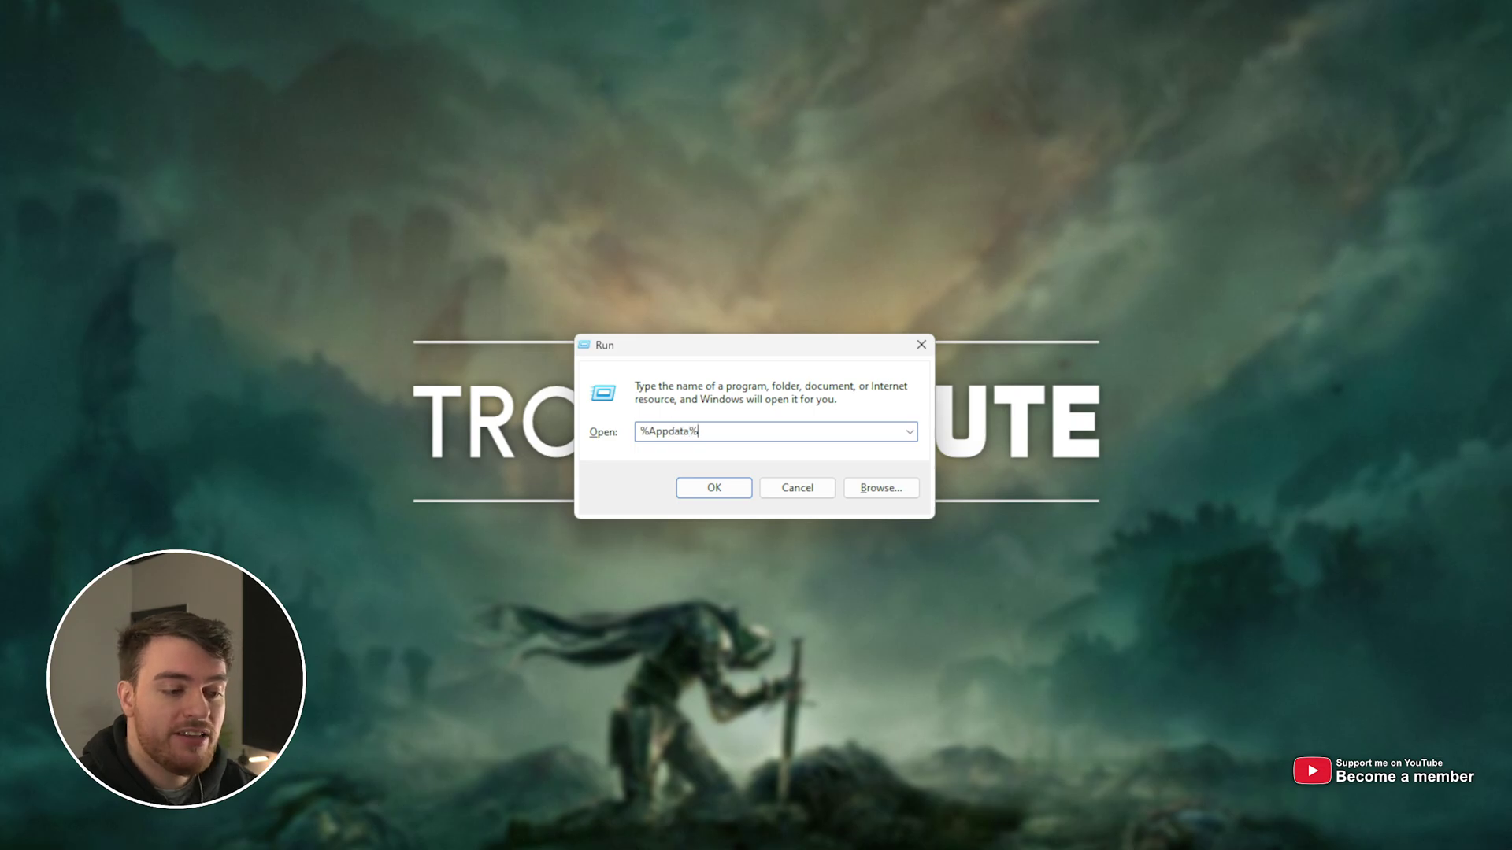
{"action": "key", "text": "Return"}
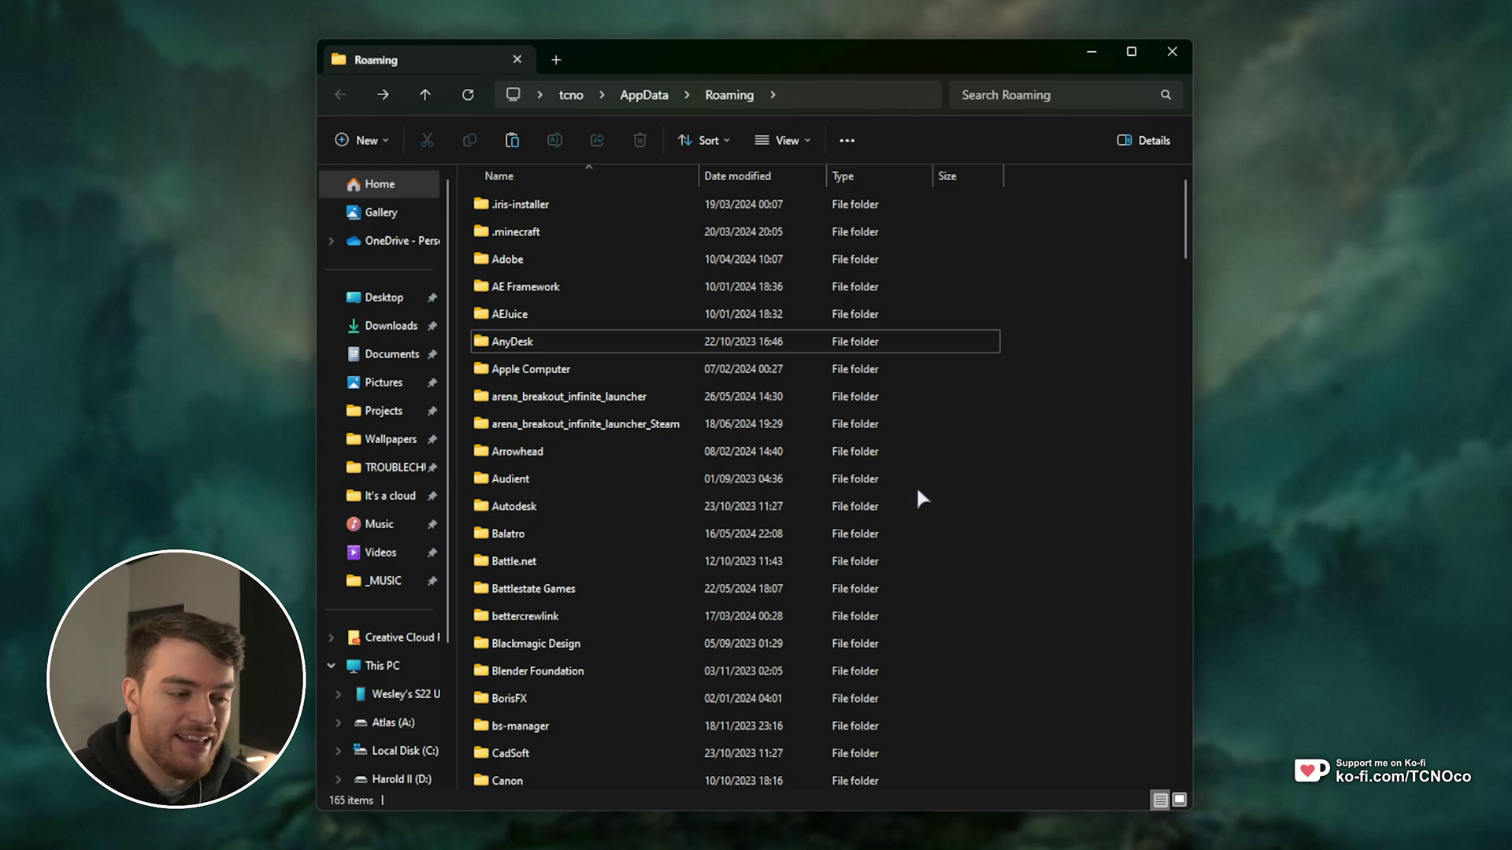
{"action": "type", "text": "elden"}
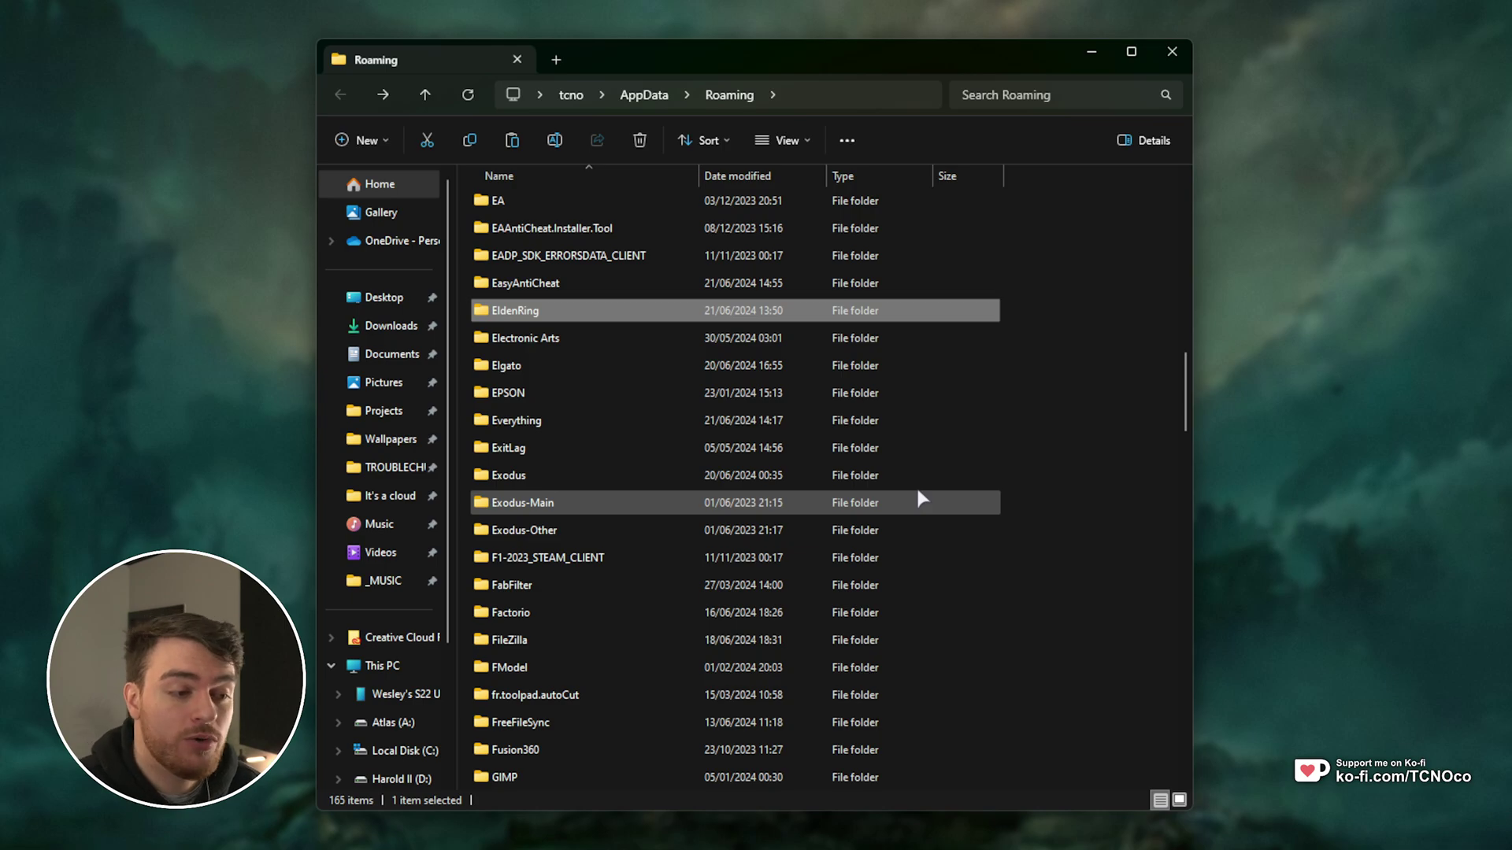
{"action": "key", "text": "Return"}
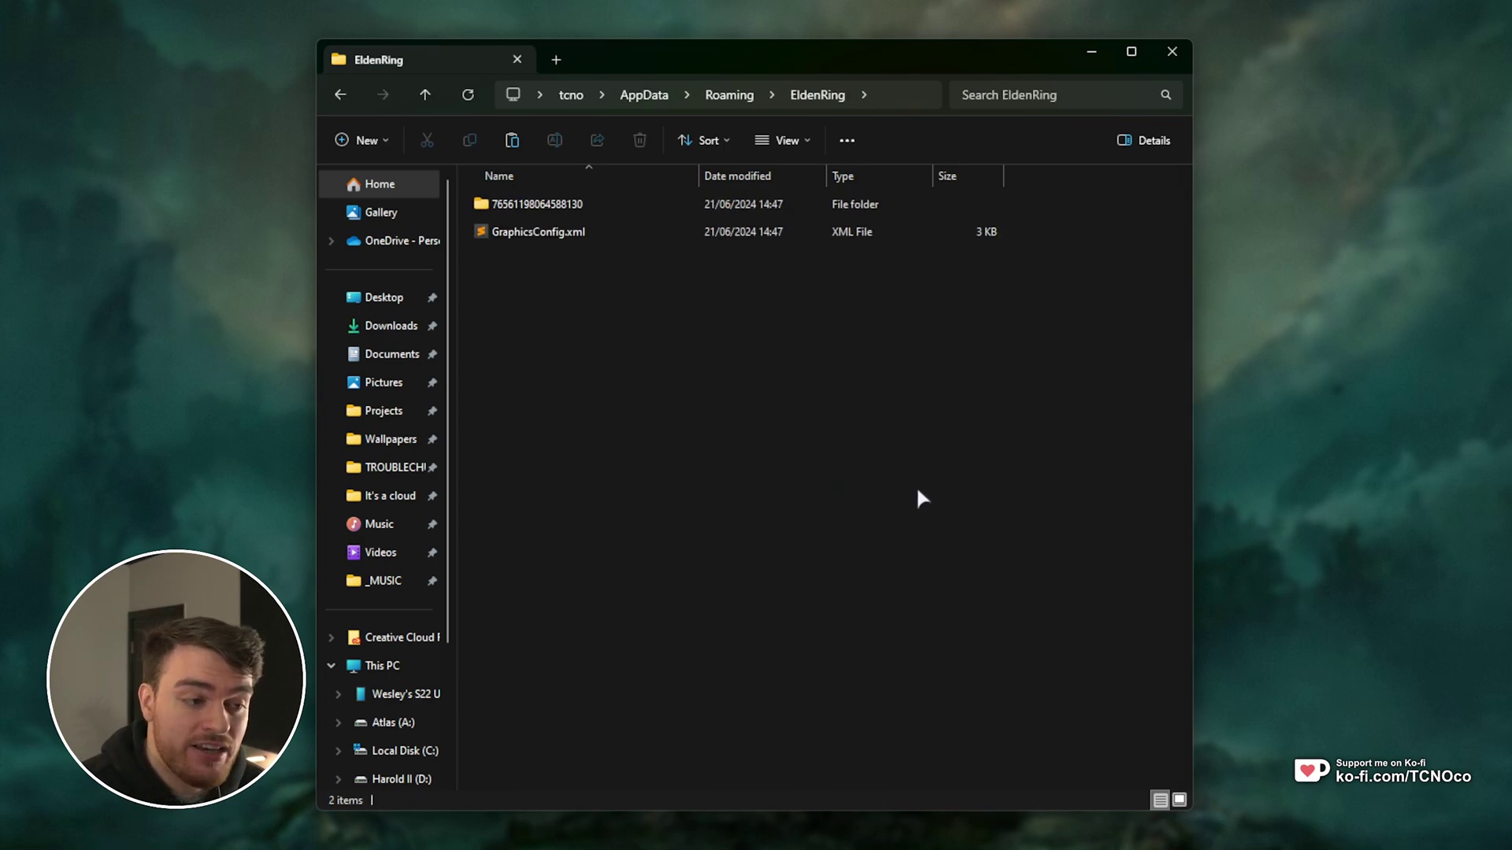
{"action": "left_click", "coordinate": [806, 206]}
{"action": "left_click", "coordinate": [808, 235]}
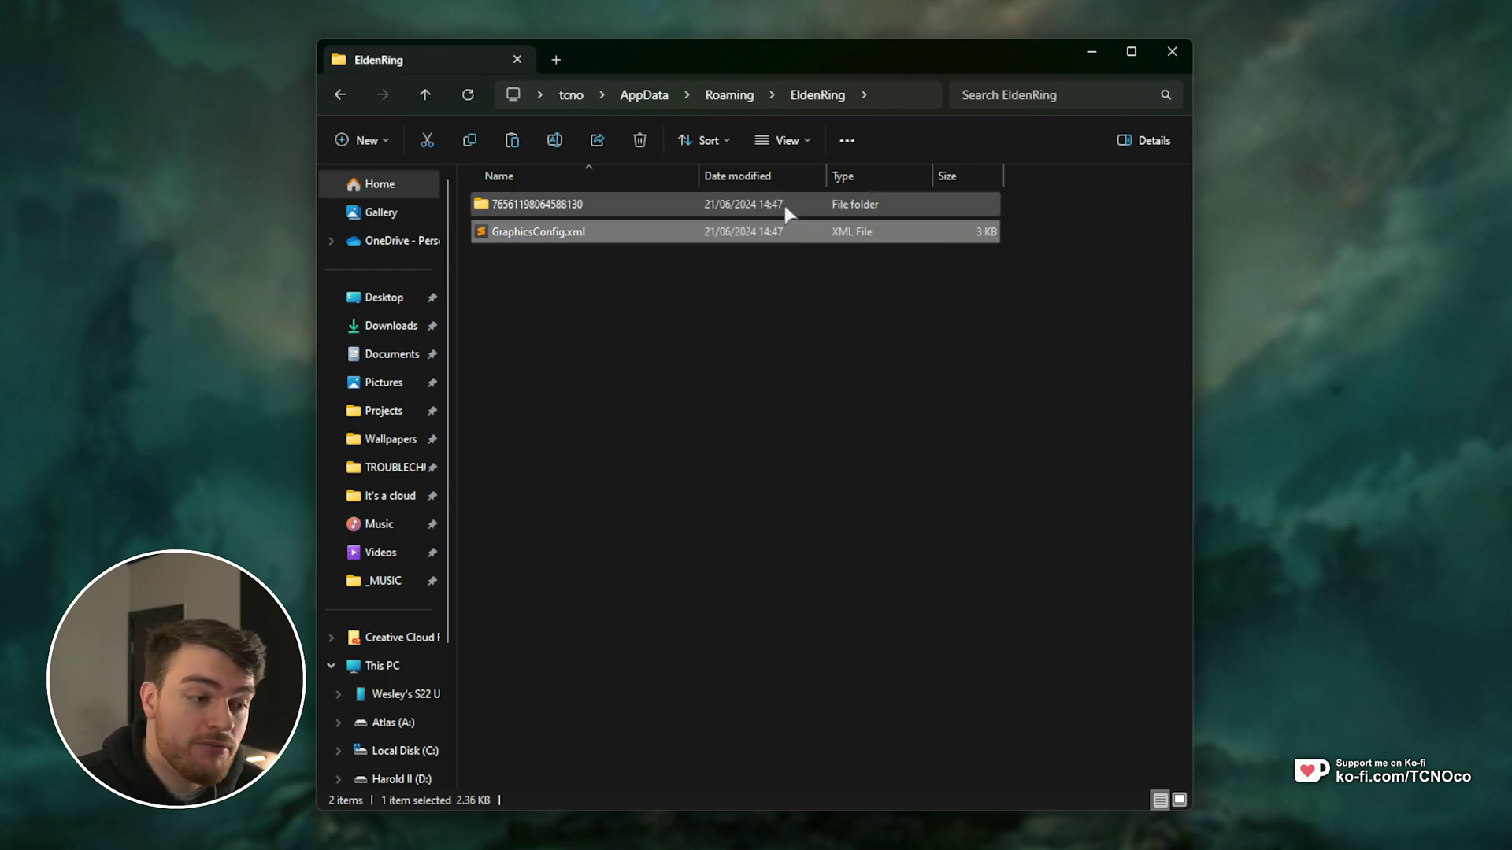
{"action": "double_click", "coordinate": [785, 206]}
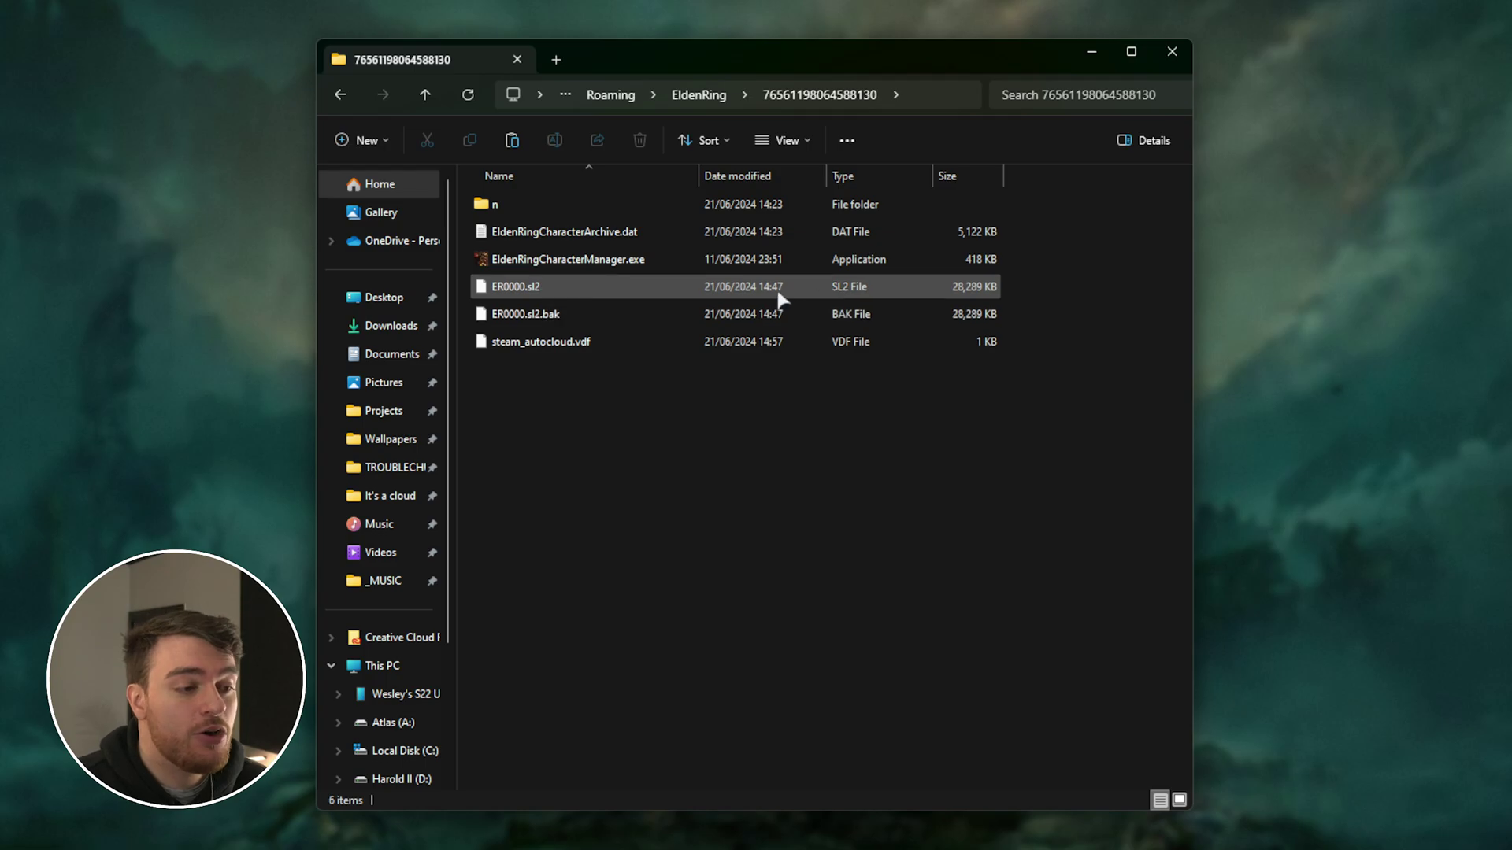
Permanently delete the n folder, EldenRingCharacterArchive.dat and EldenRingCharacterManager.exe from the save folder
{"action": "left_click", "coordinate": [701, 210]}
{"action": "left_click_drag", "start_coordinate": [1033, 205], "coordinate": [905, 270]}
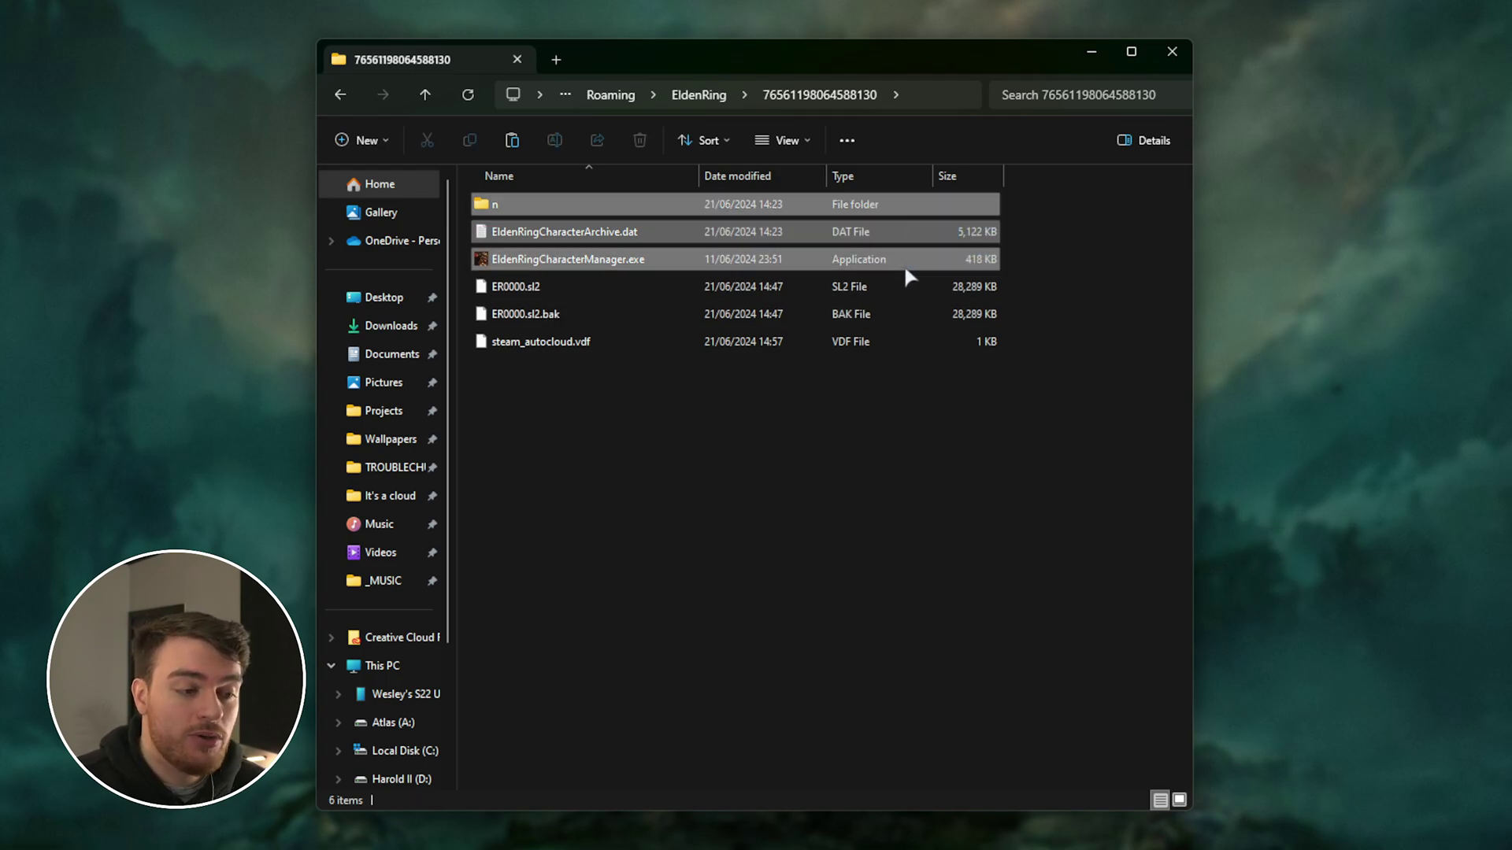
{"action": "key", "text": "shift+Delete"}
{"action": "key", "text": "Return"}
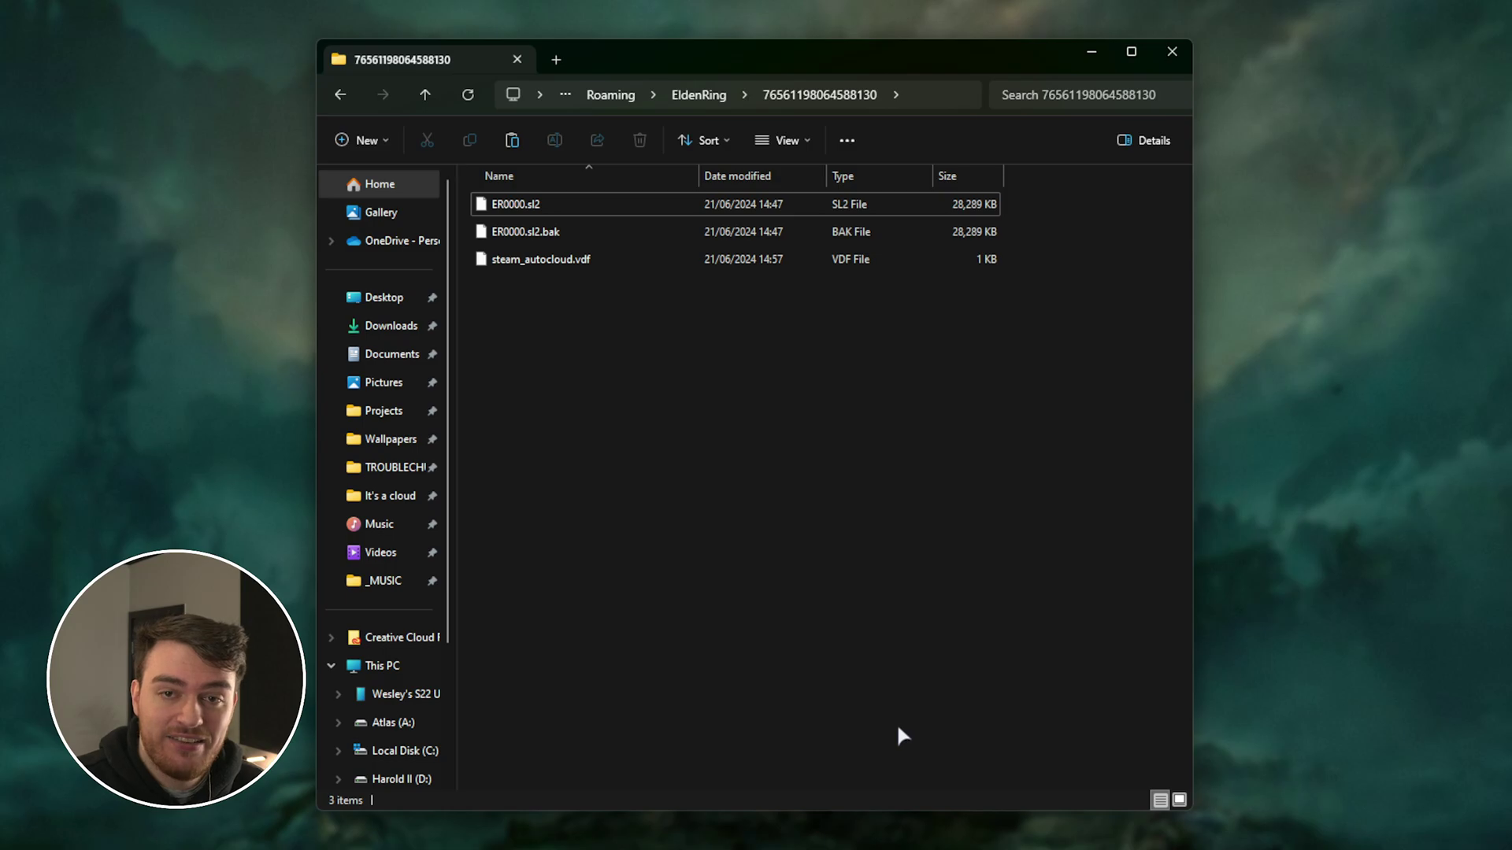
{"action": "left_click", "coordinate": [567, 208]}
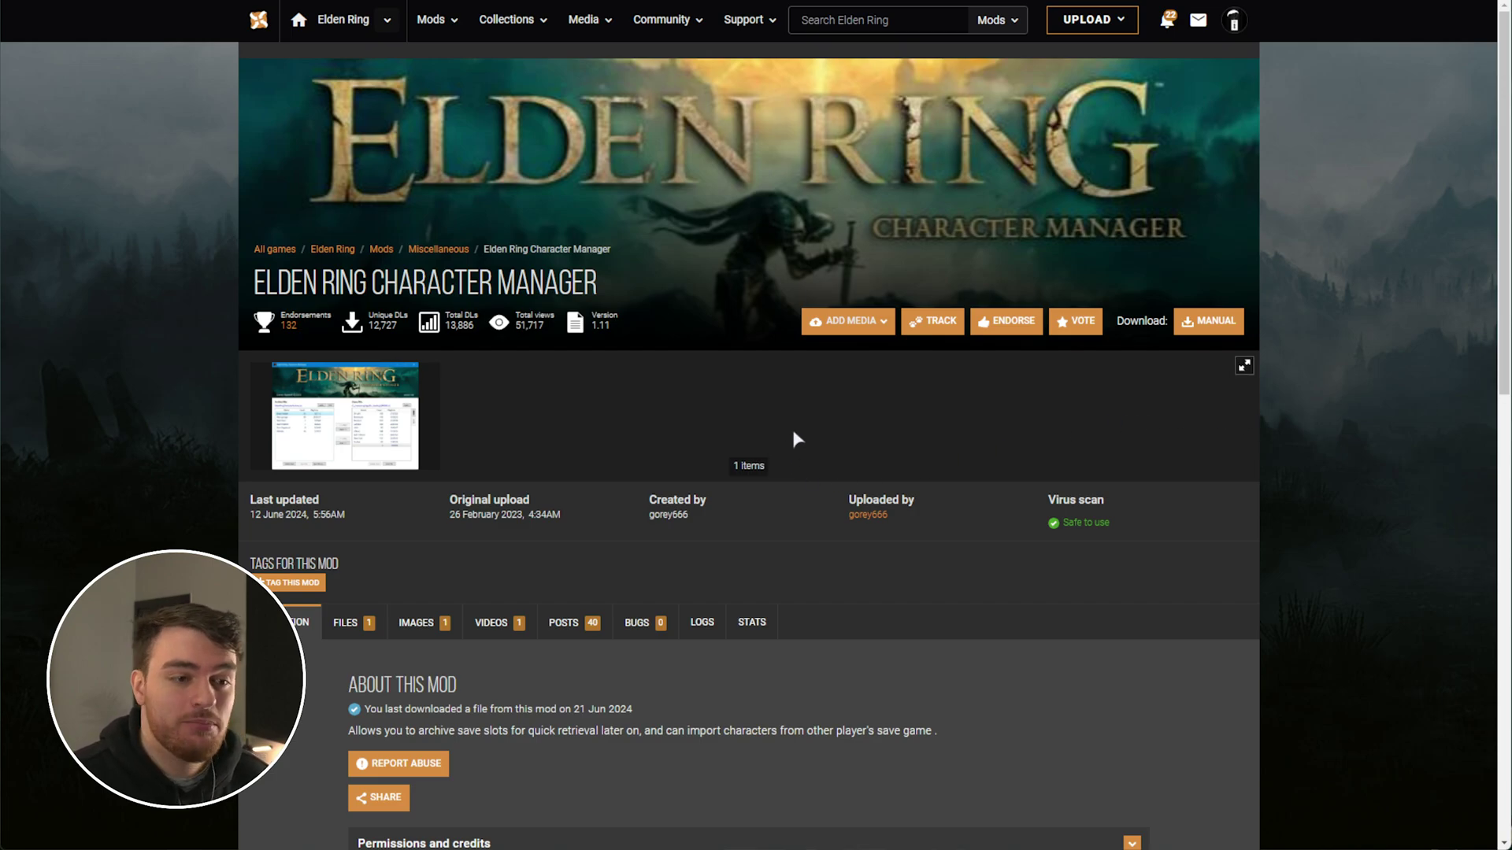
Download the Elden Ring Character Manager zip manually at the free slow speed and open the archive
{"action": "left_click", "coordinate": [1194, 322]}
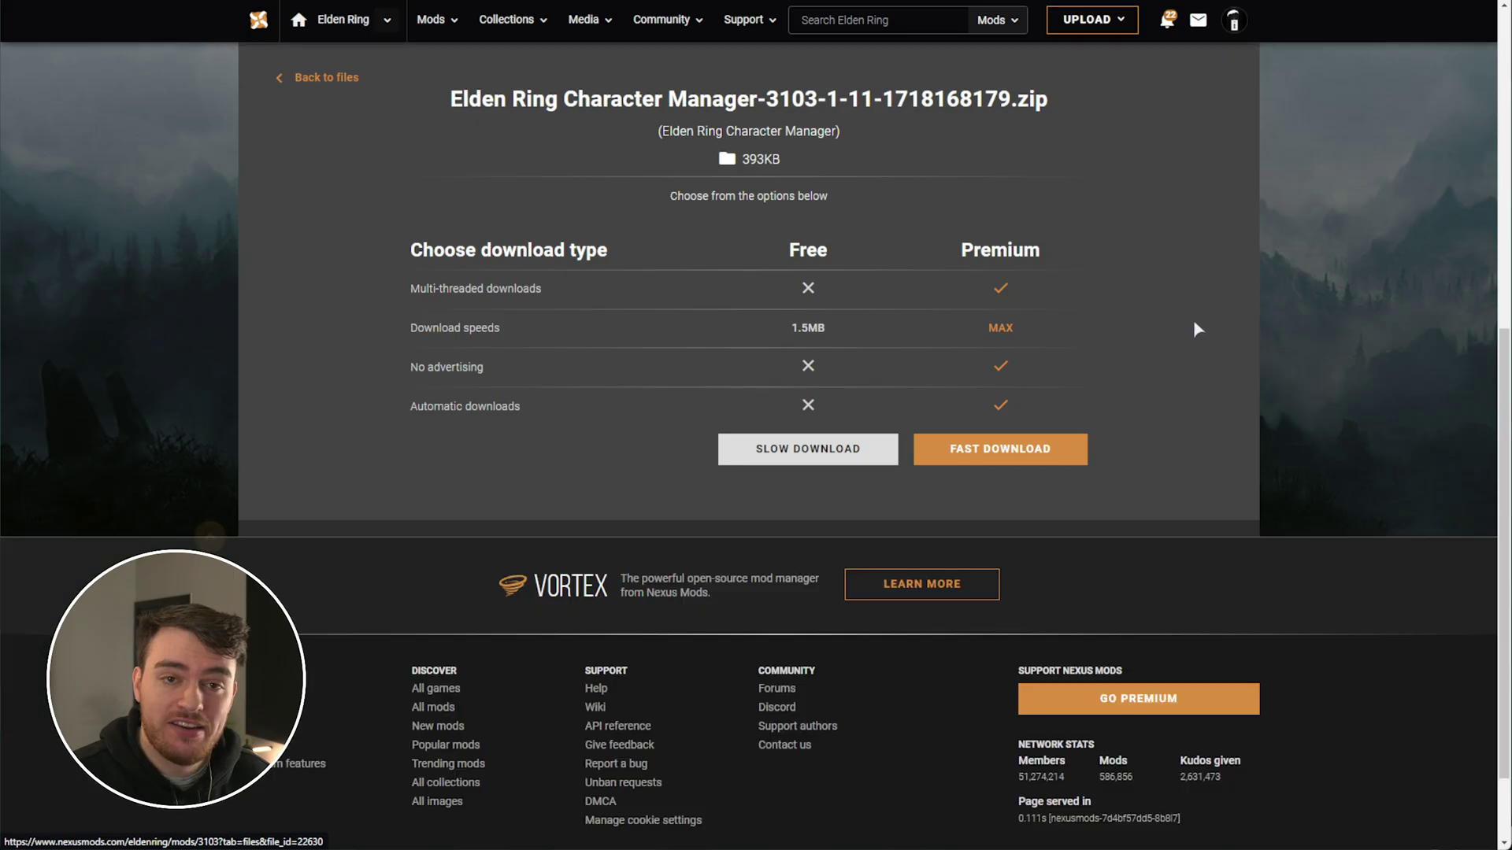
{"action": "left_click", "coordinate": [815, 450]}
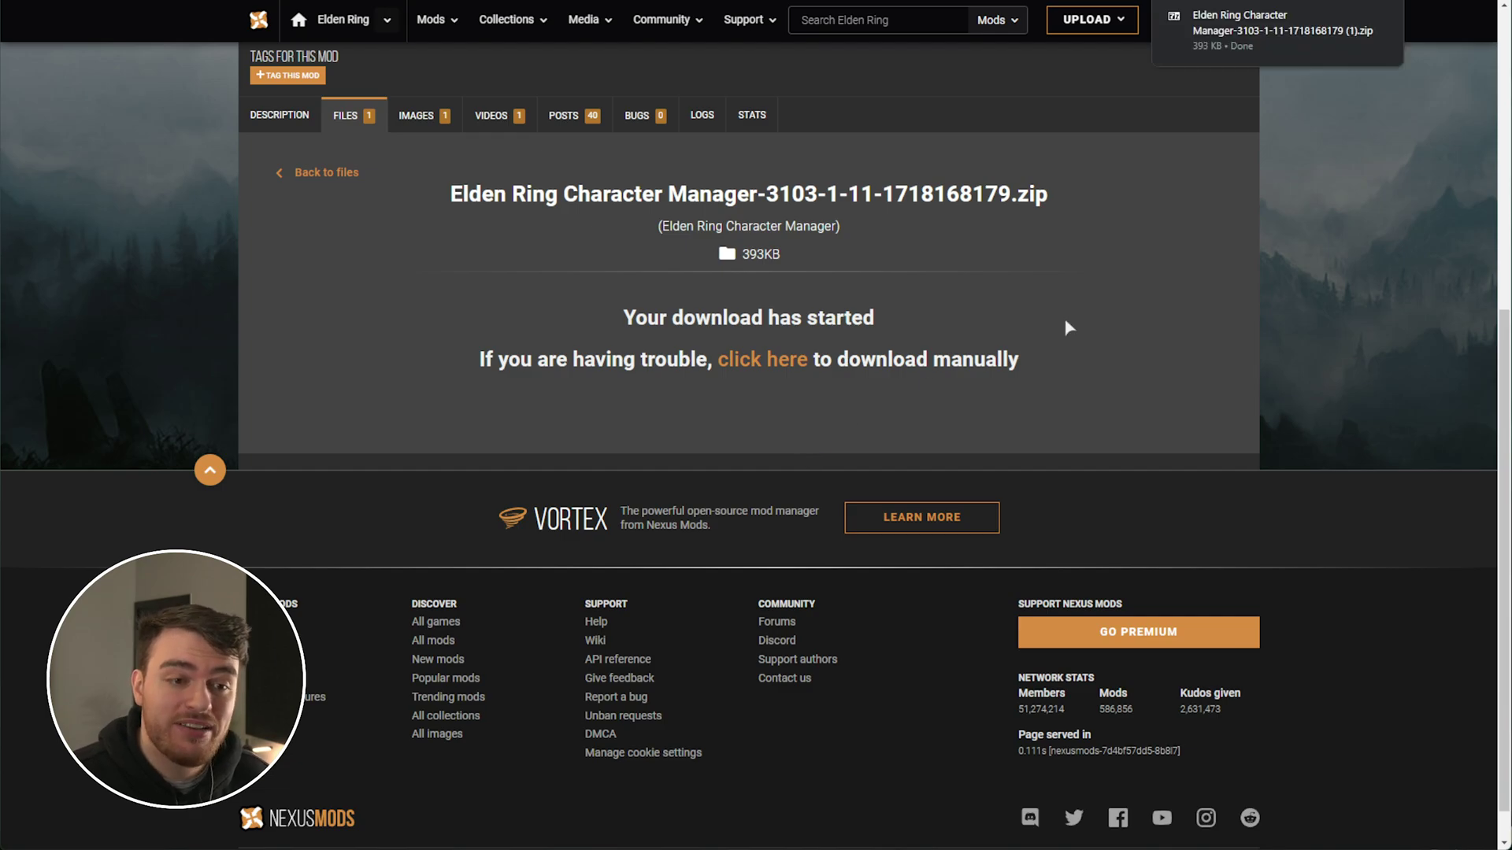
{"action": "left_click", "coordinate": [1325, 35]}
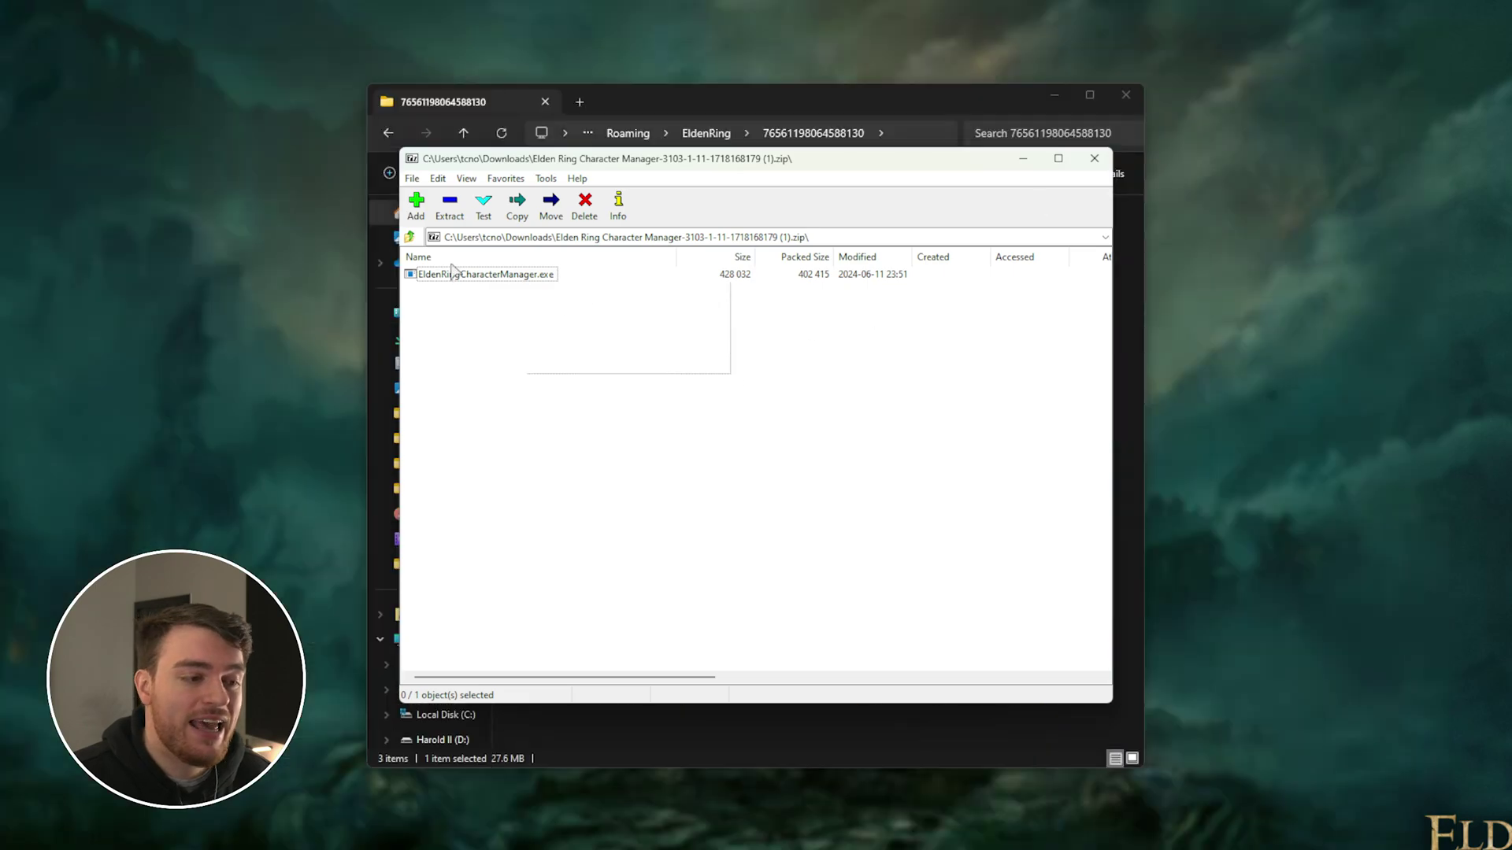
Extract EldenRingCharacterManager.exe from the zip into the Elden Ring save folder and put the archive window away
{"action": "left_click", "coordinate": [461, 274]}
{"action": "left_click_drag", "start_coordinate": [569, 159], "coordinate": [1009, 154]}
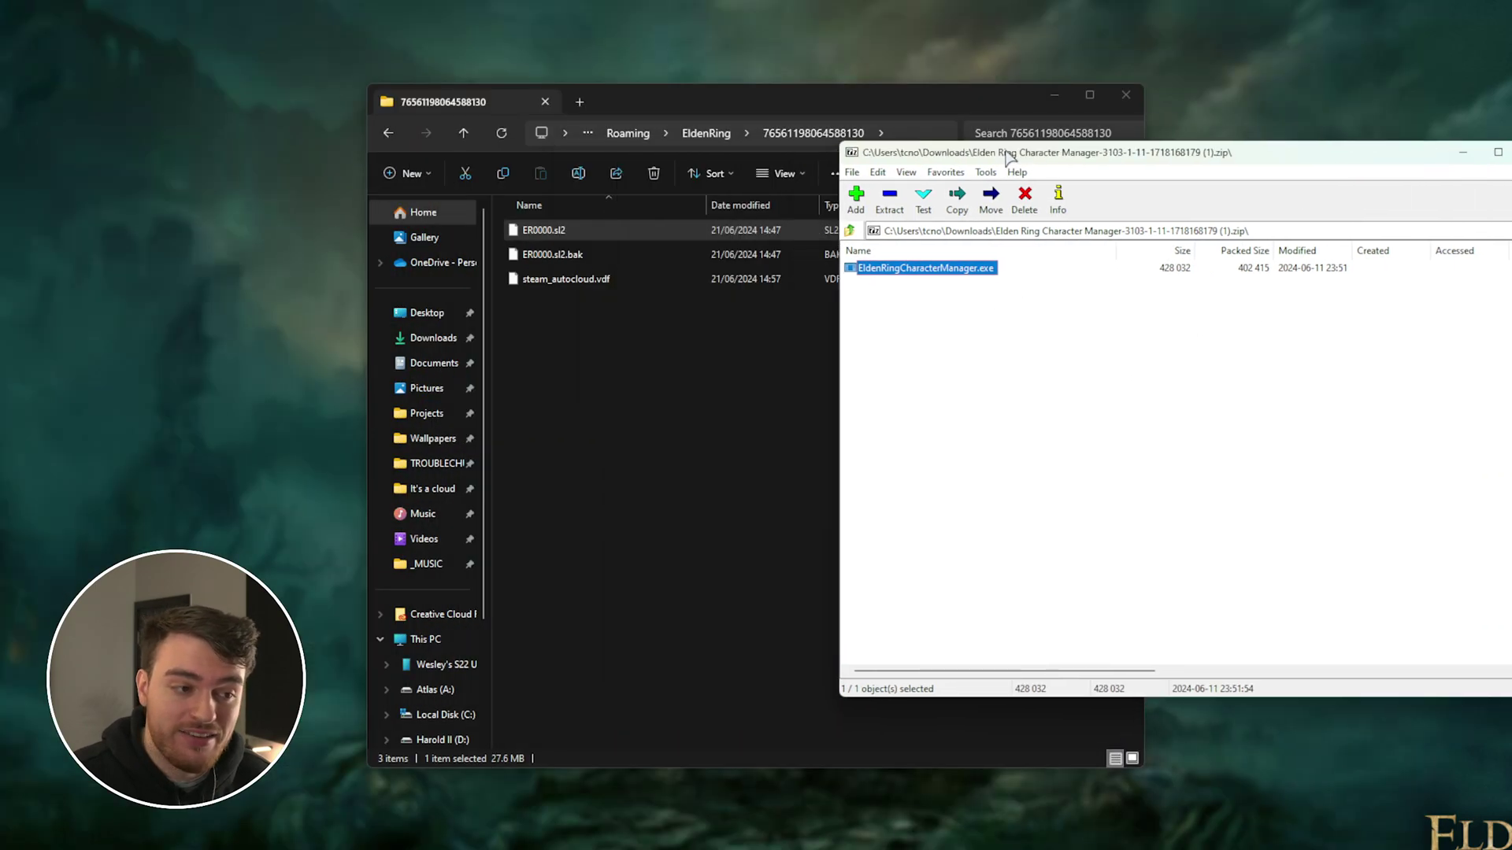
{"action": "left_click_drag", "start_coordinate": [967, 276], "coordinate": [607, 423]}
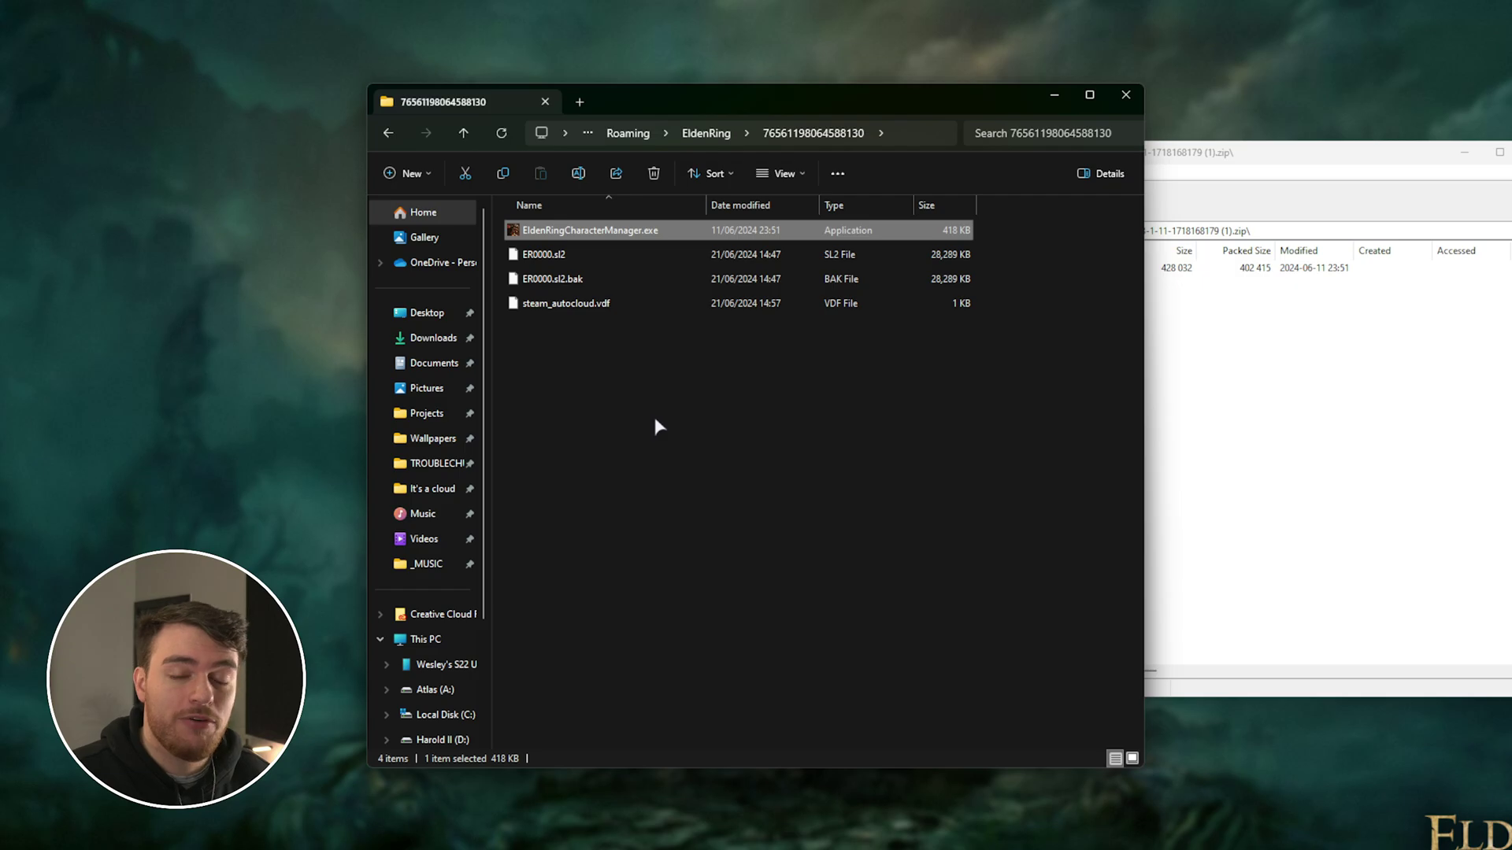
{"action": "left_click", "coordinate": [1465, 152]}
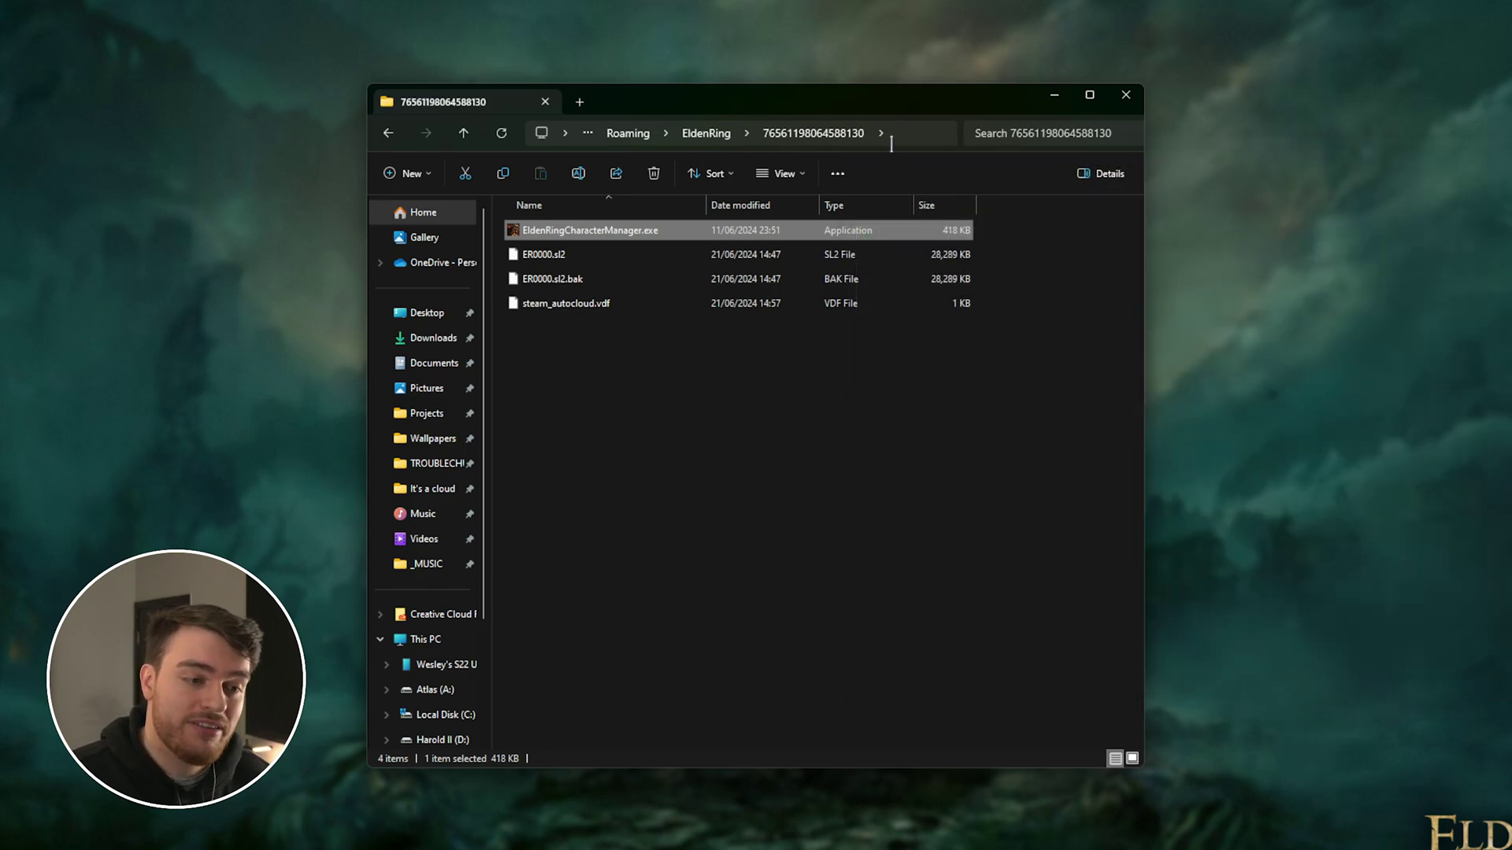
Launch EldenRingCharacterManager.exe from the save folder and bring its window in front of the file listing
{"action": "left_click", "coordinate": [906, 134]}
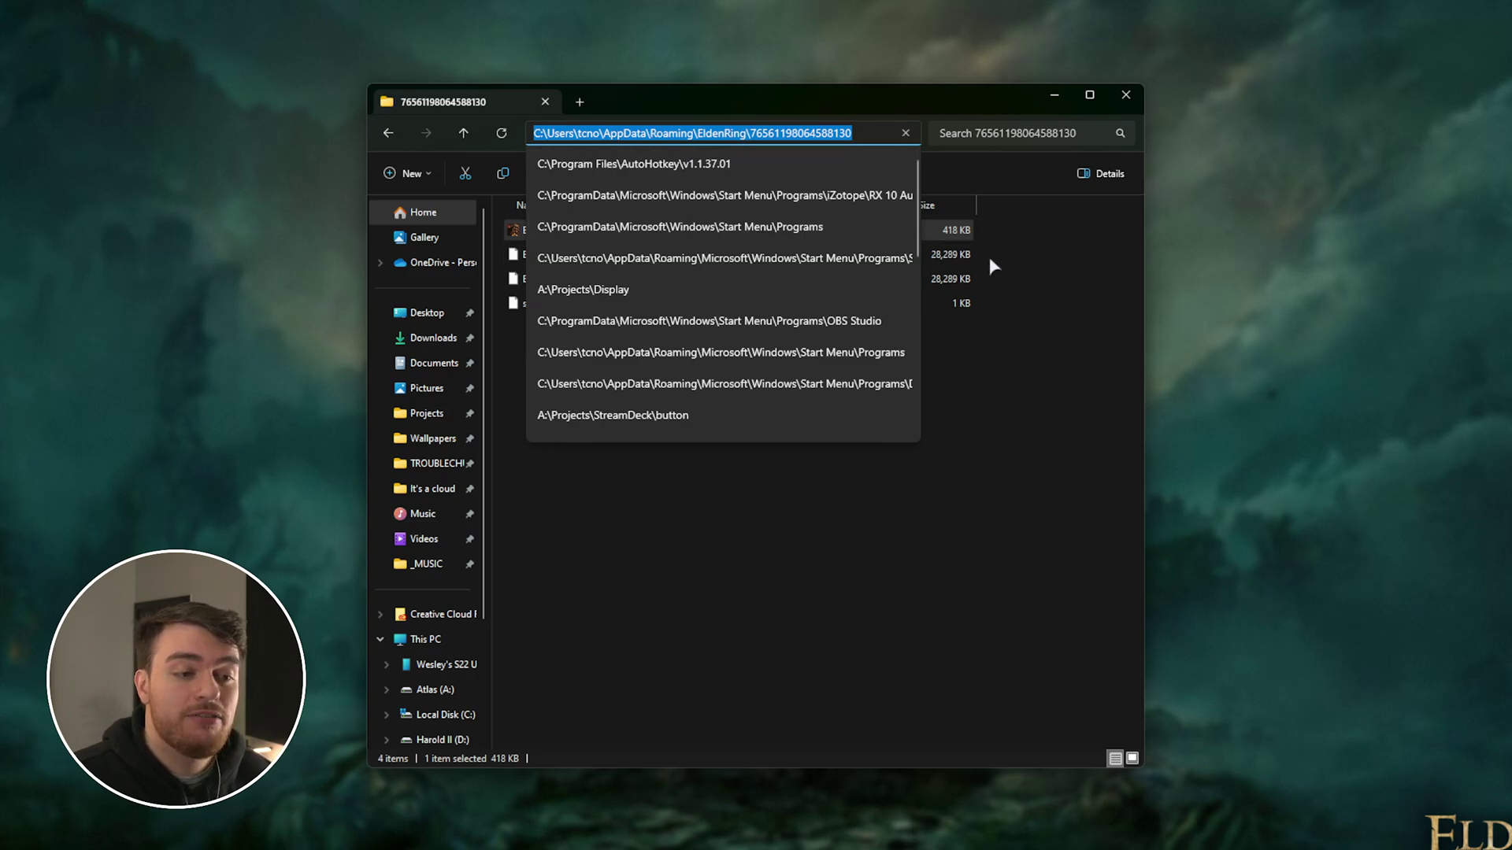
{"action": "left_click", "coordinate": [1041, 255]}
{"action": "double_click", "coordinate": [874, 231]}
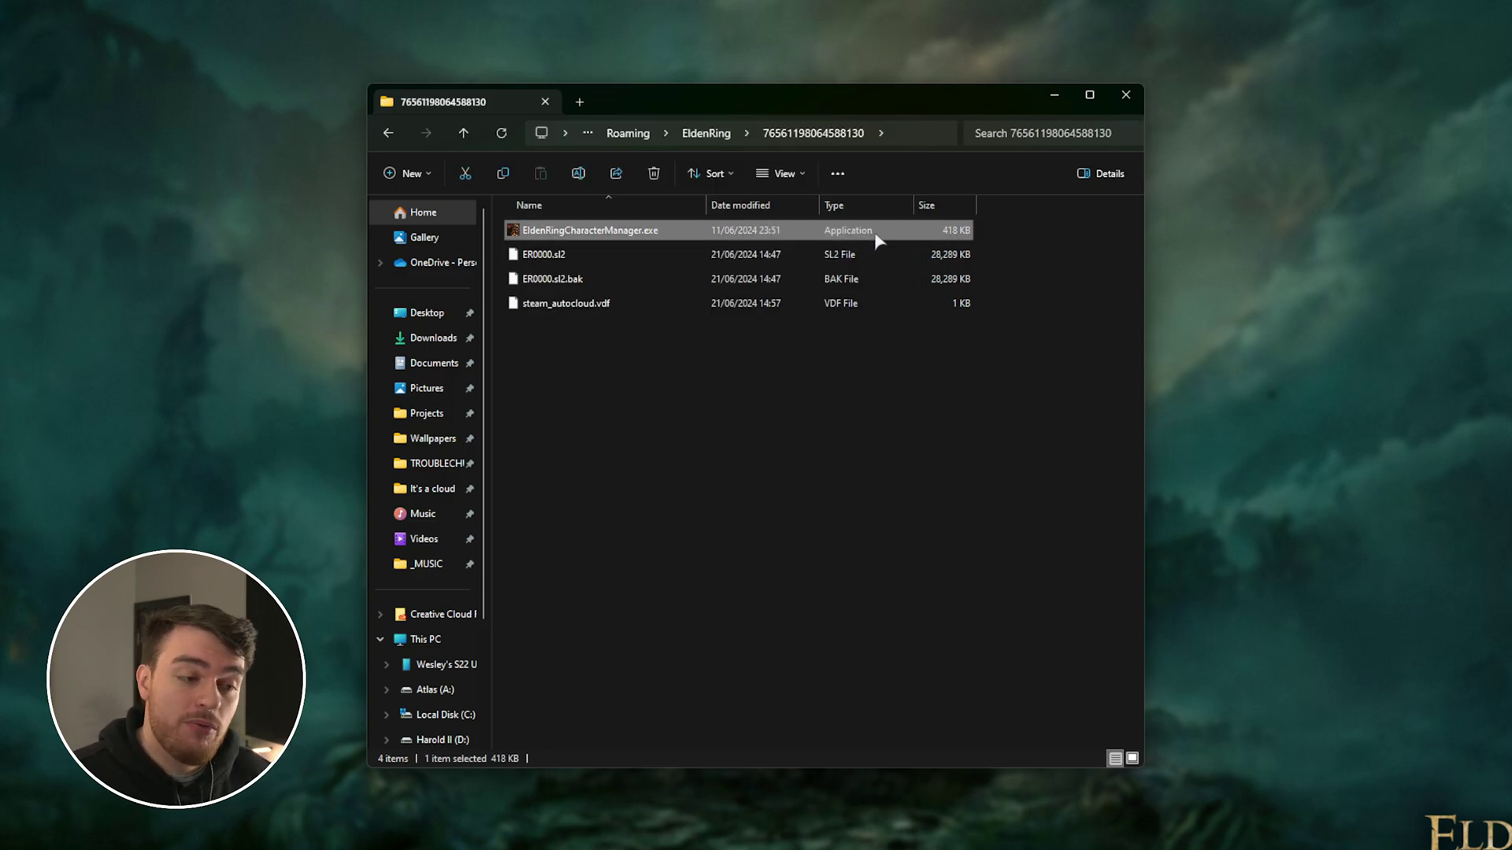
{"action": "left_click_drag", "start_coordinate": [844, 202], "coordinate": [843, 311]}
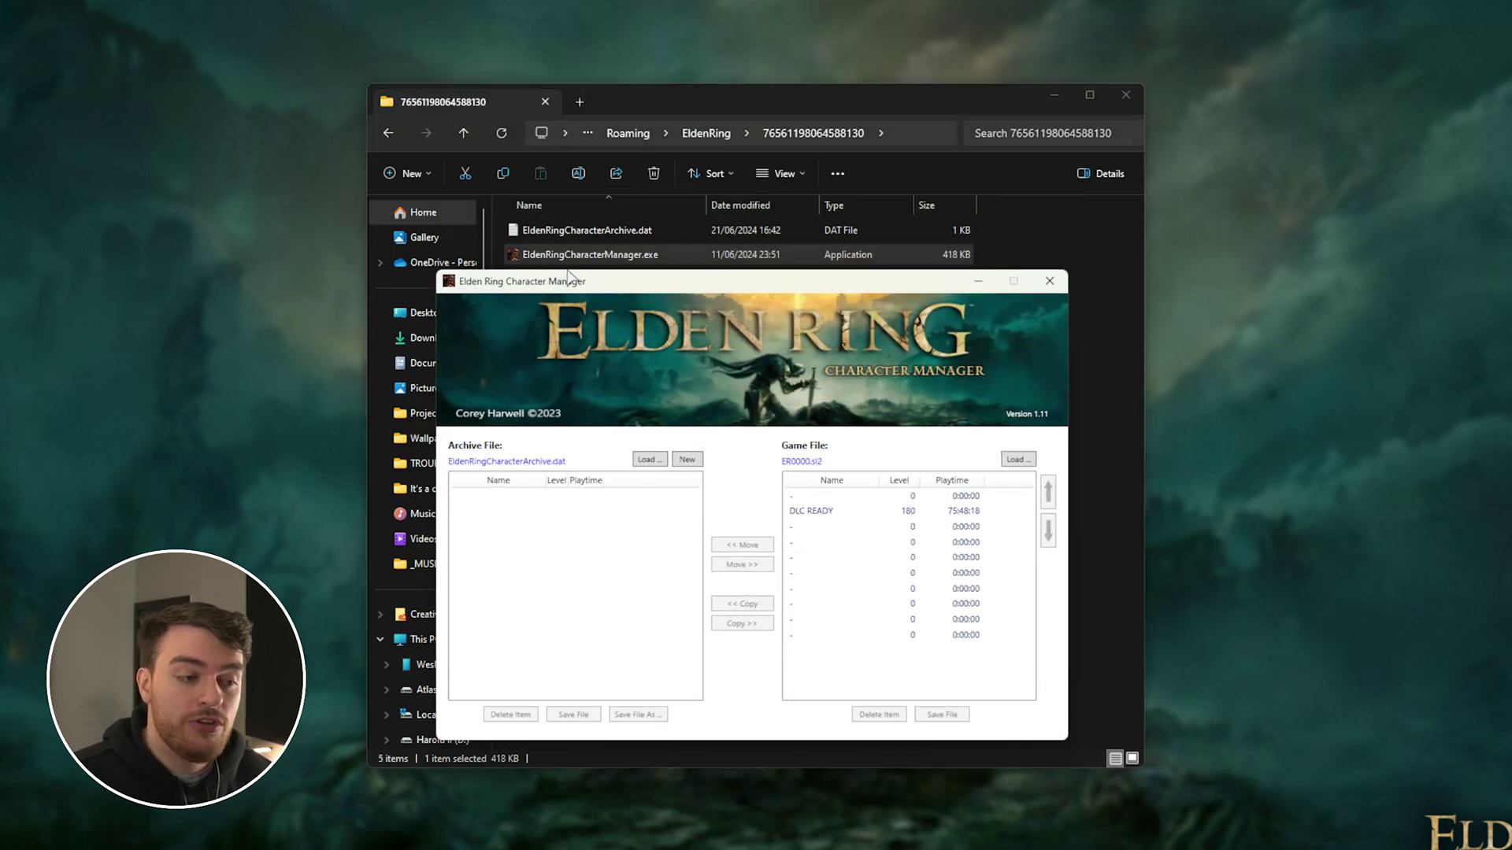
{"action": "left_click", "coordinate": [851, 279]}
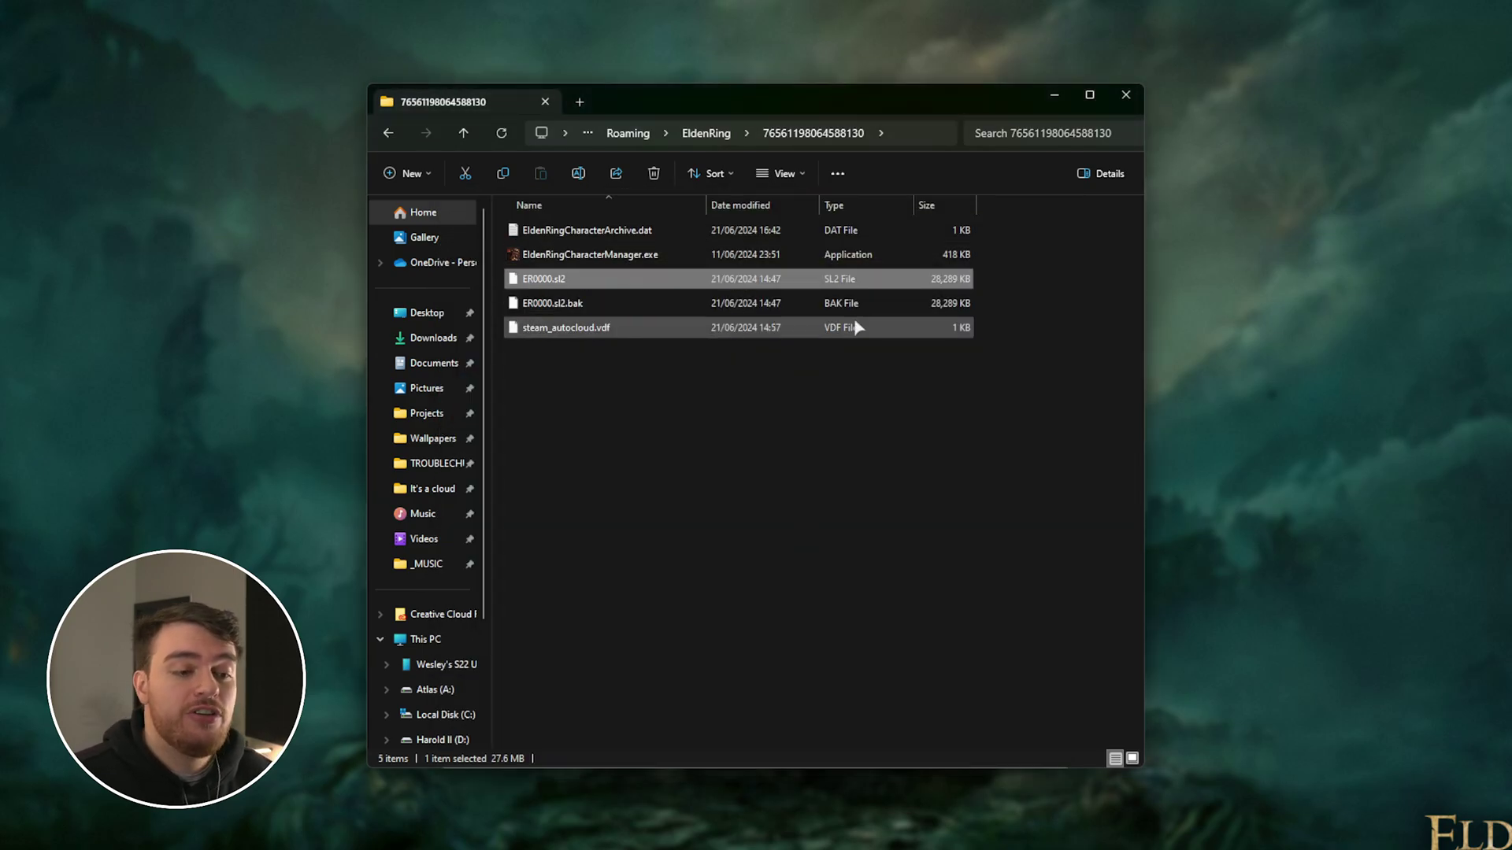
{"action": "key", "text": "alt+Tab"}
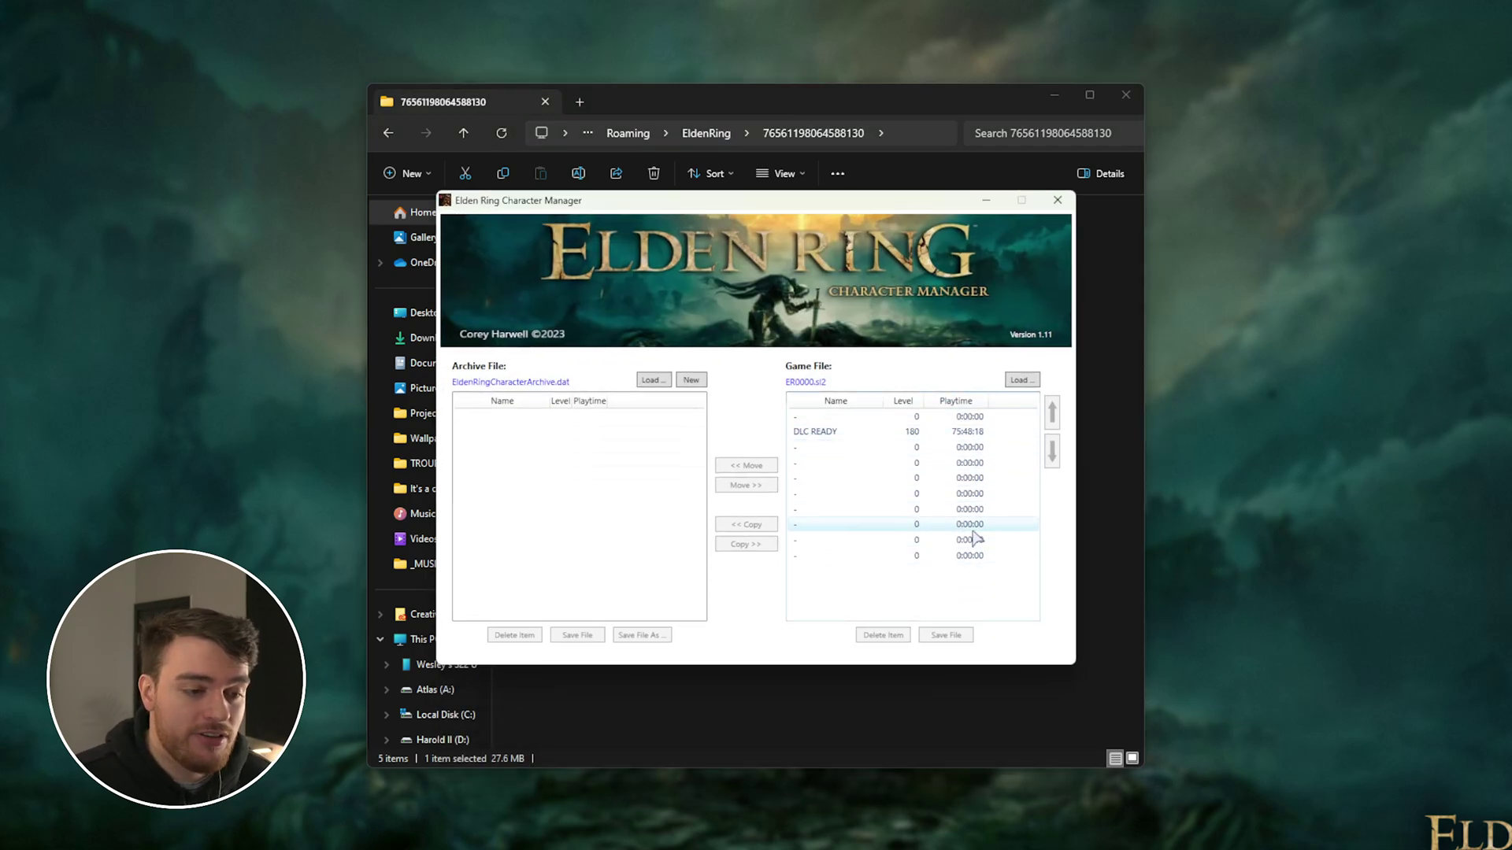
Copy the DLC READY character from the game file to the archive file
{"action": "left_click", "coordinate": [862, 510]}
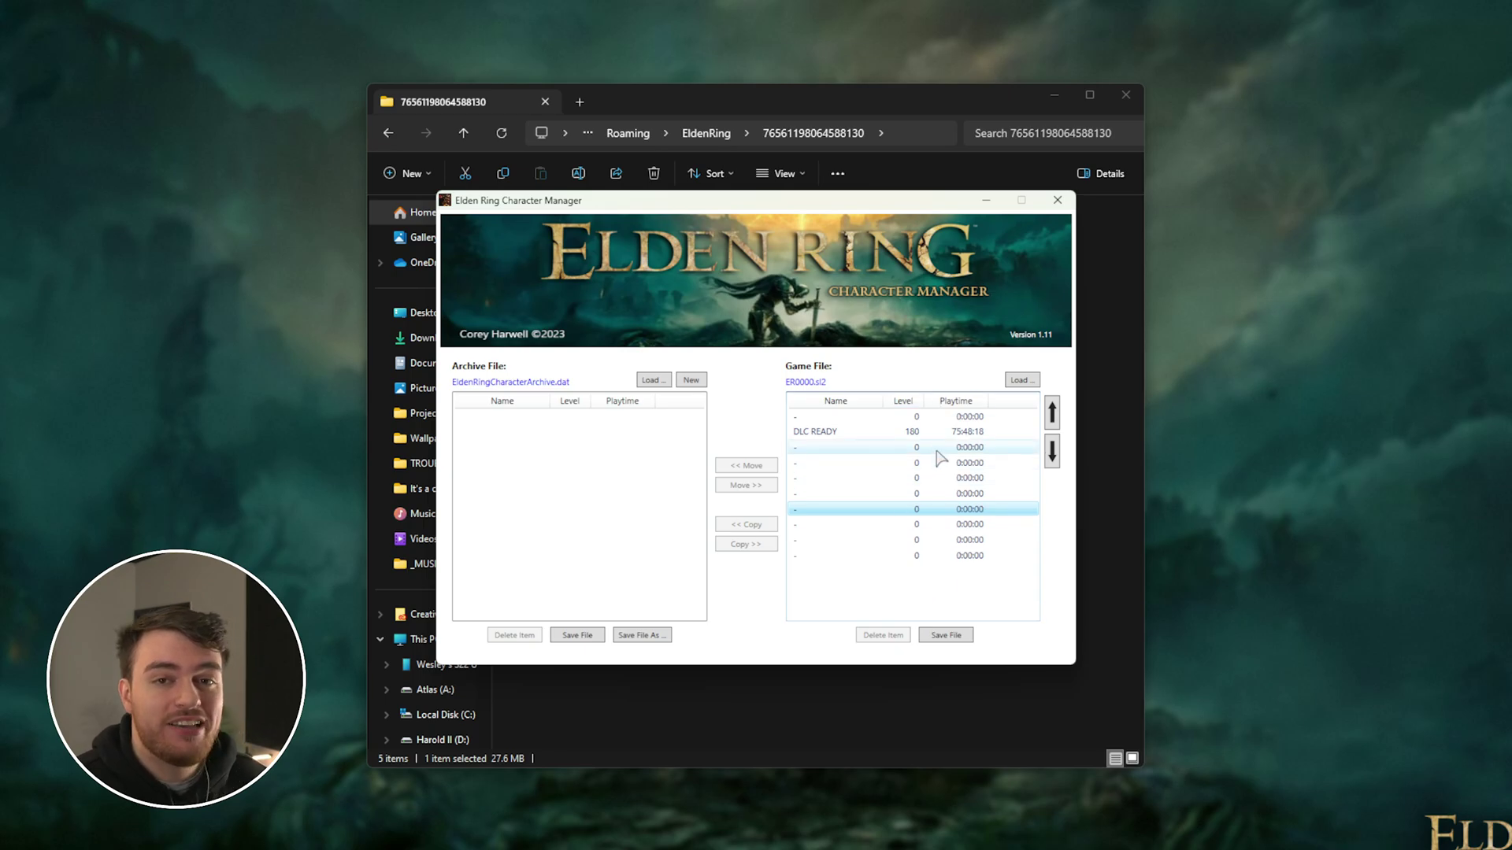
{"action": "left_click", "coordinate": [879, 438]}
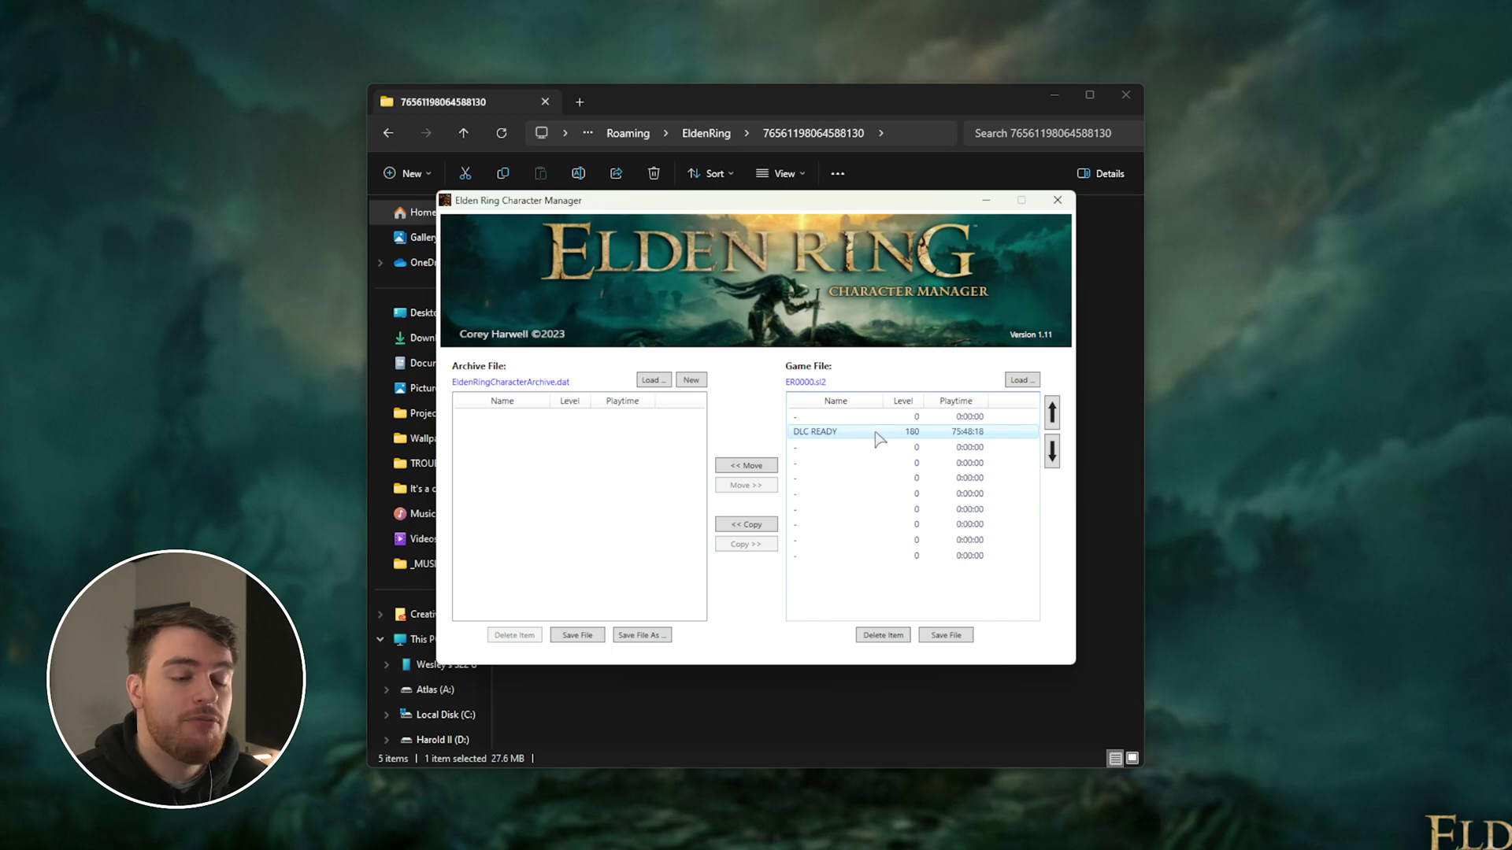
{"action": "left_click", "coordinate": [747, 525]}
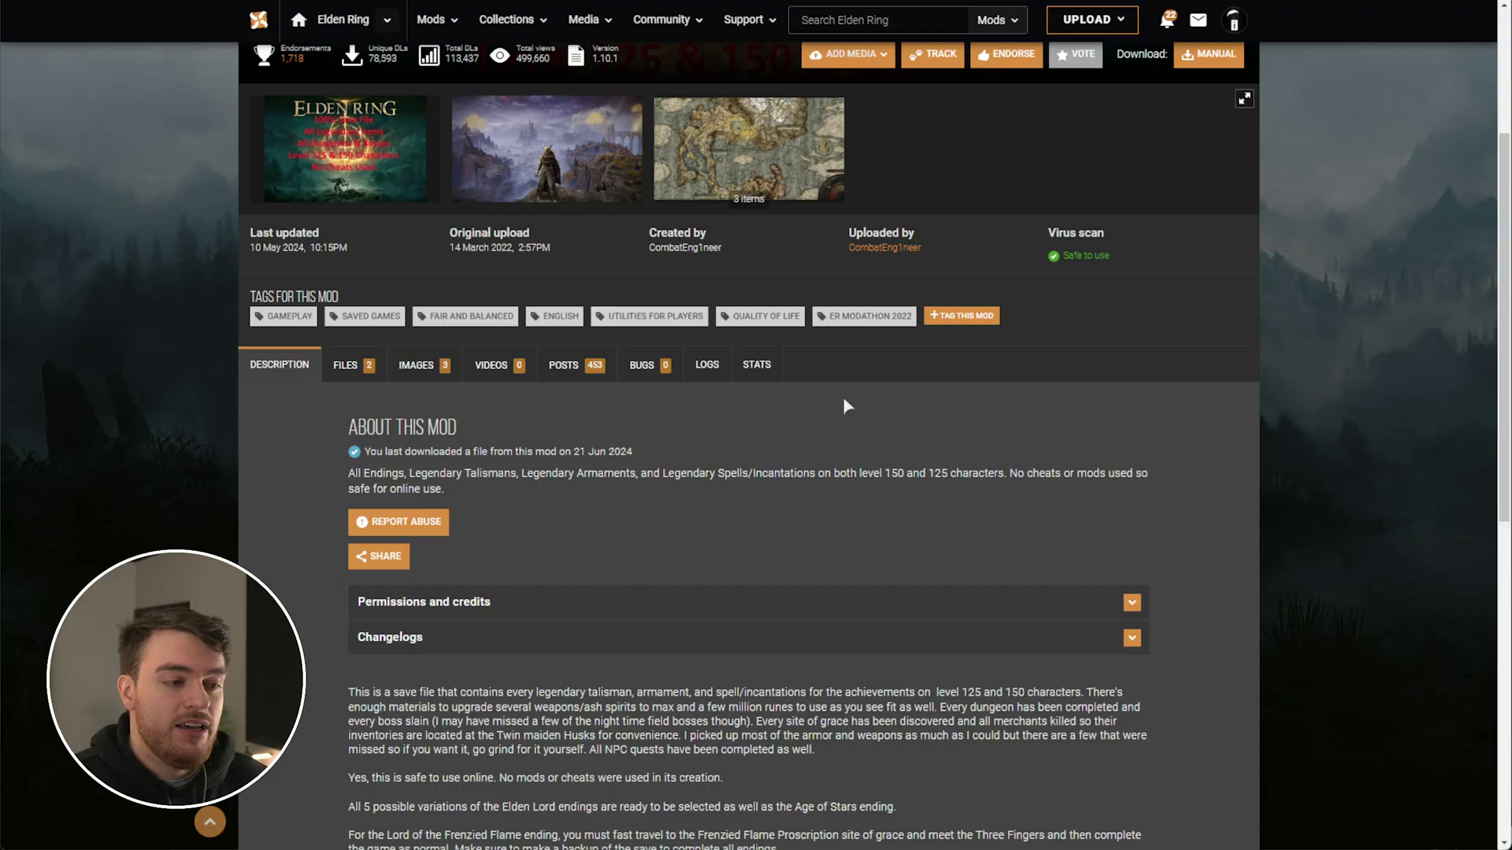
Download All in One Save File - Level 150 from the mod page for free and open the folder inside its zip
{"action": "scroll", "coordinate": [843, 395], "scroll_direction": "up", "scroll_amount": 5}
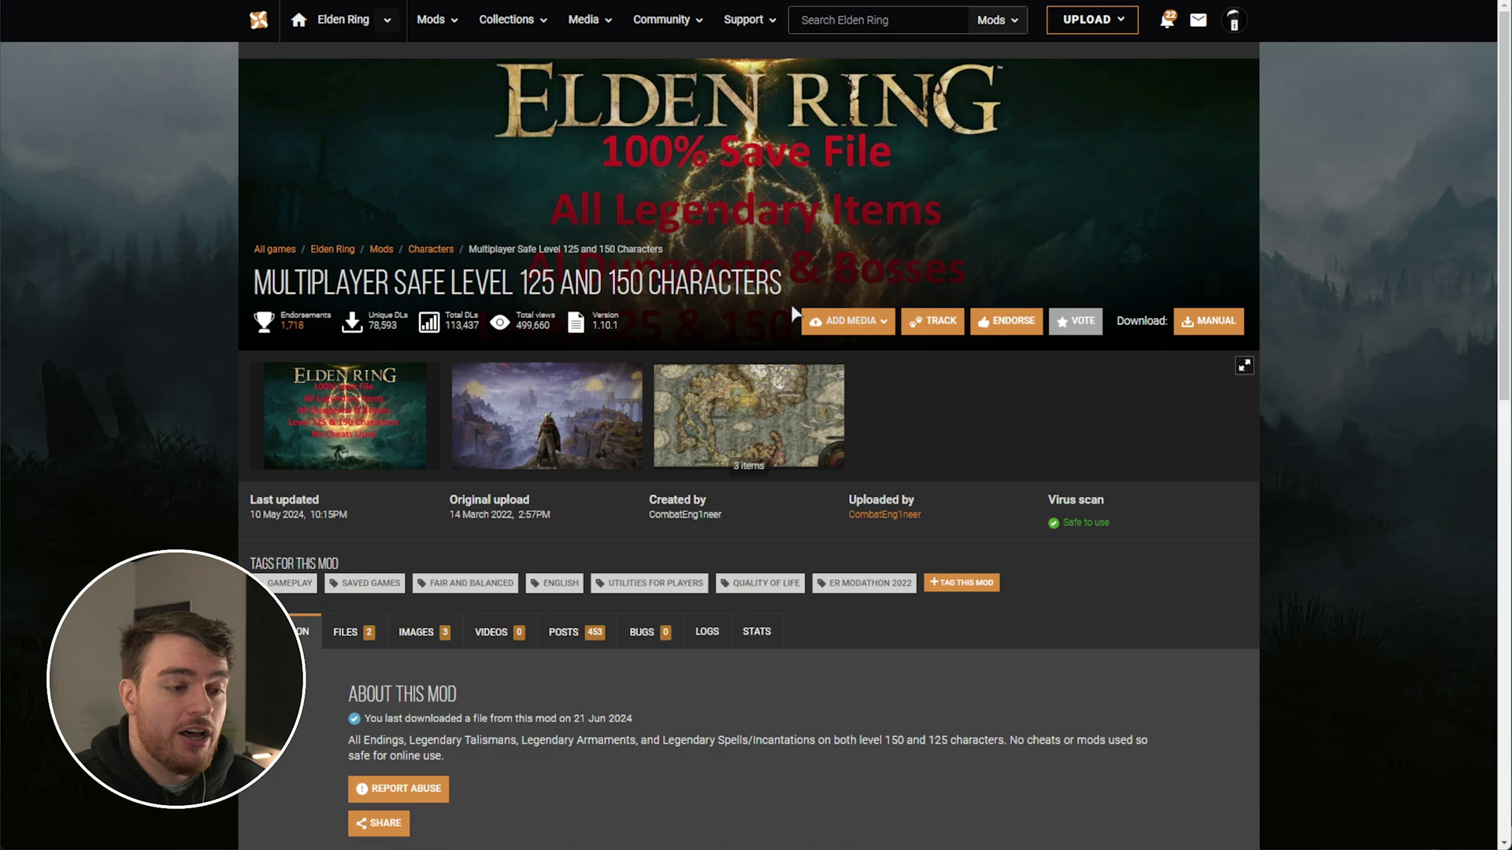
{"action": "left_click", "coordinate": [1200, 324]}
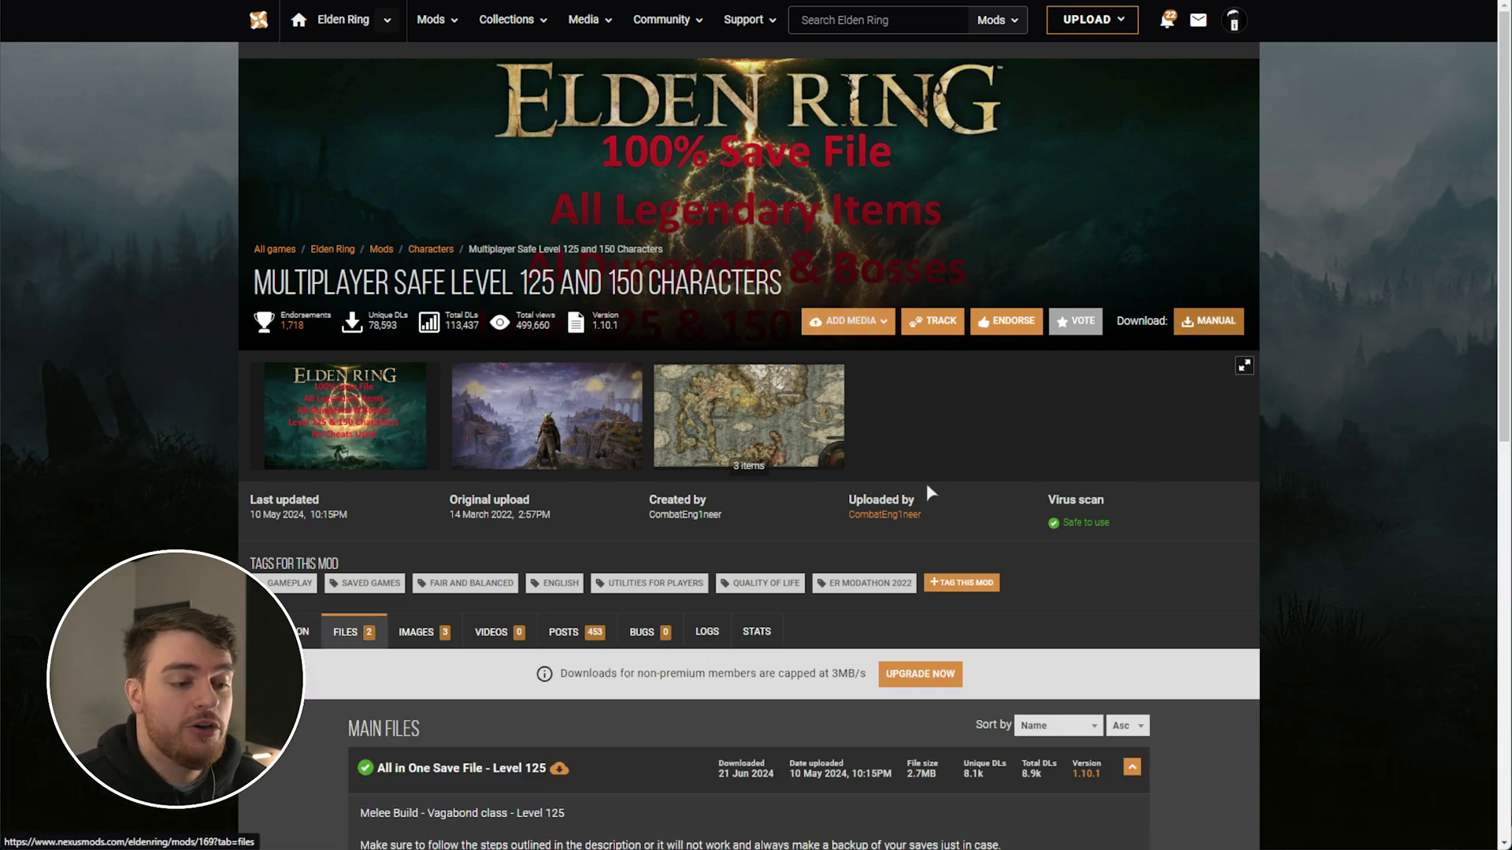
{"action": "scroll", "coordinate": [927, 488], "scroll_direction": "down", "scroll_amount": 4}
{"action": "left_click", "coordinate": [445, 723]}
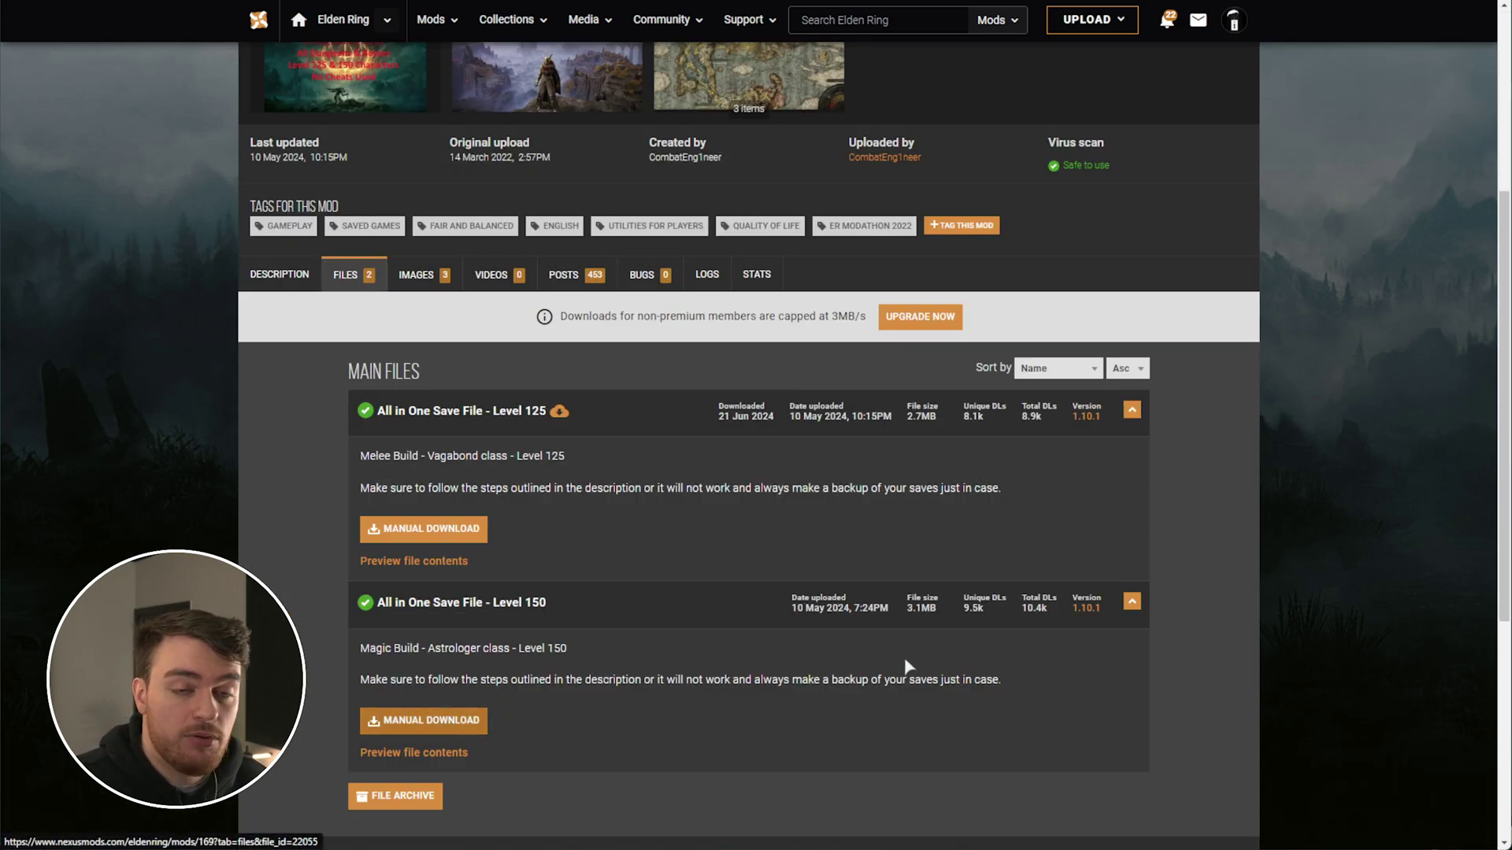
{"action": "left_click", "coordinate": [774, 452]}
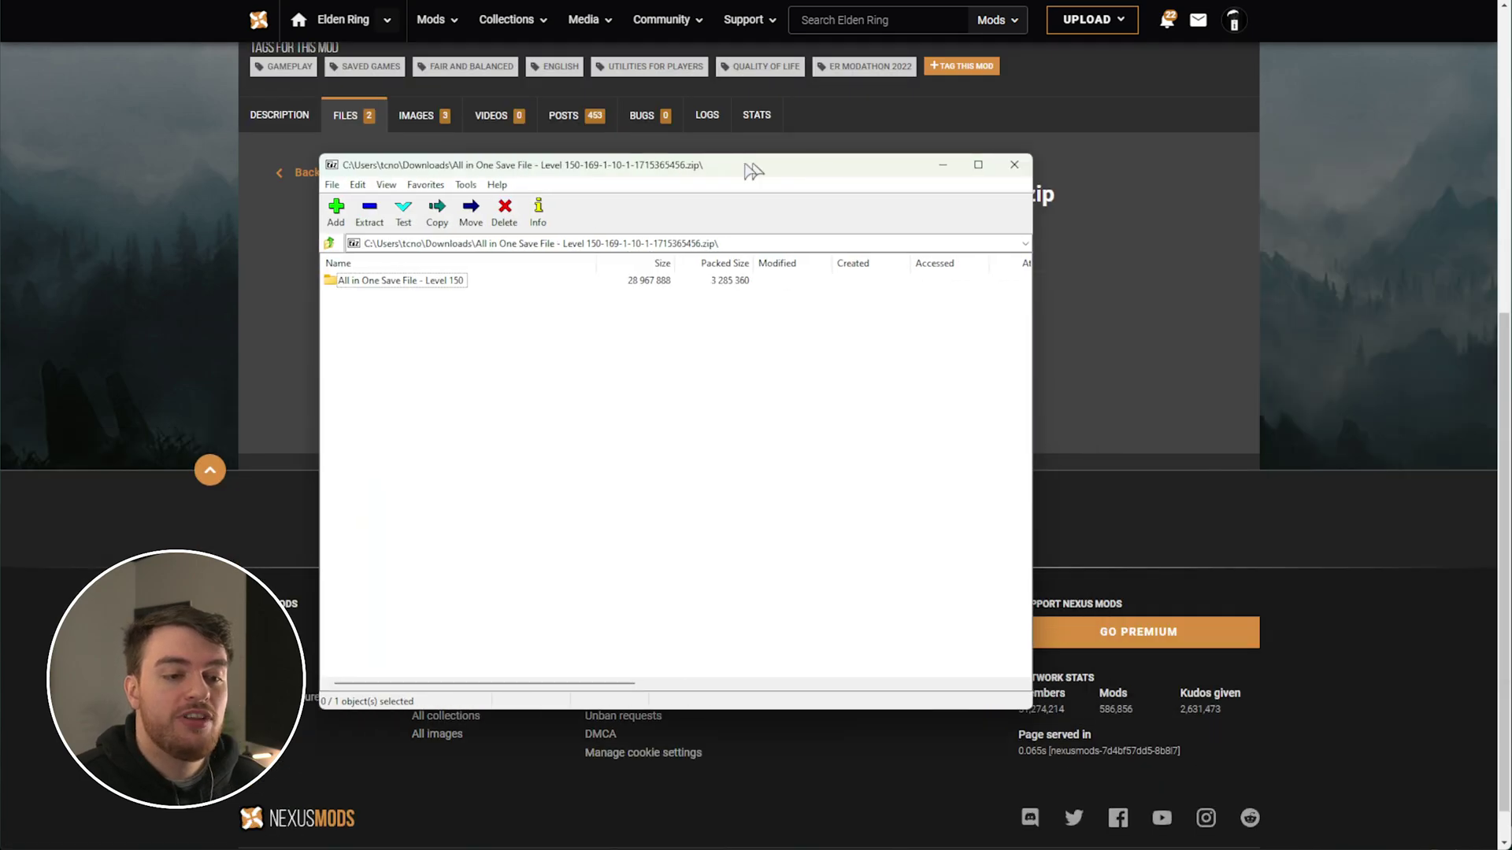
{"action": "double_click", "coordinate": [516, 271]}
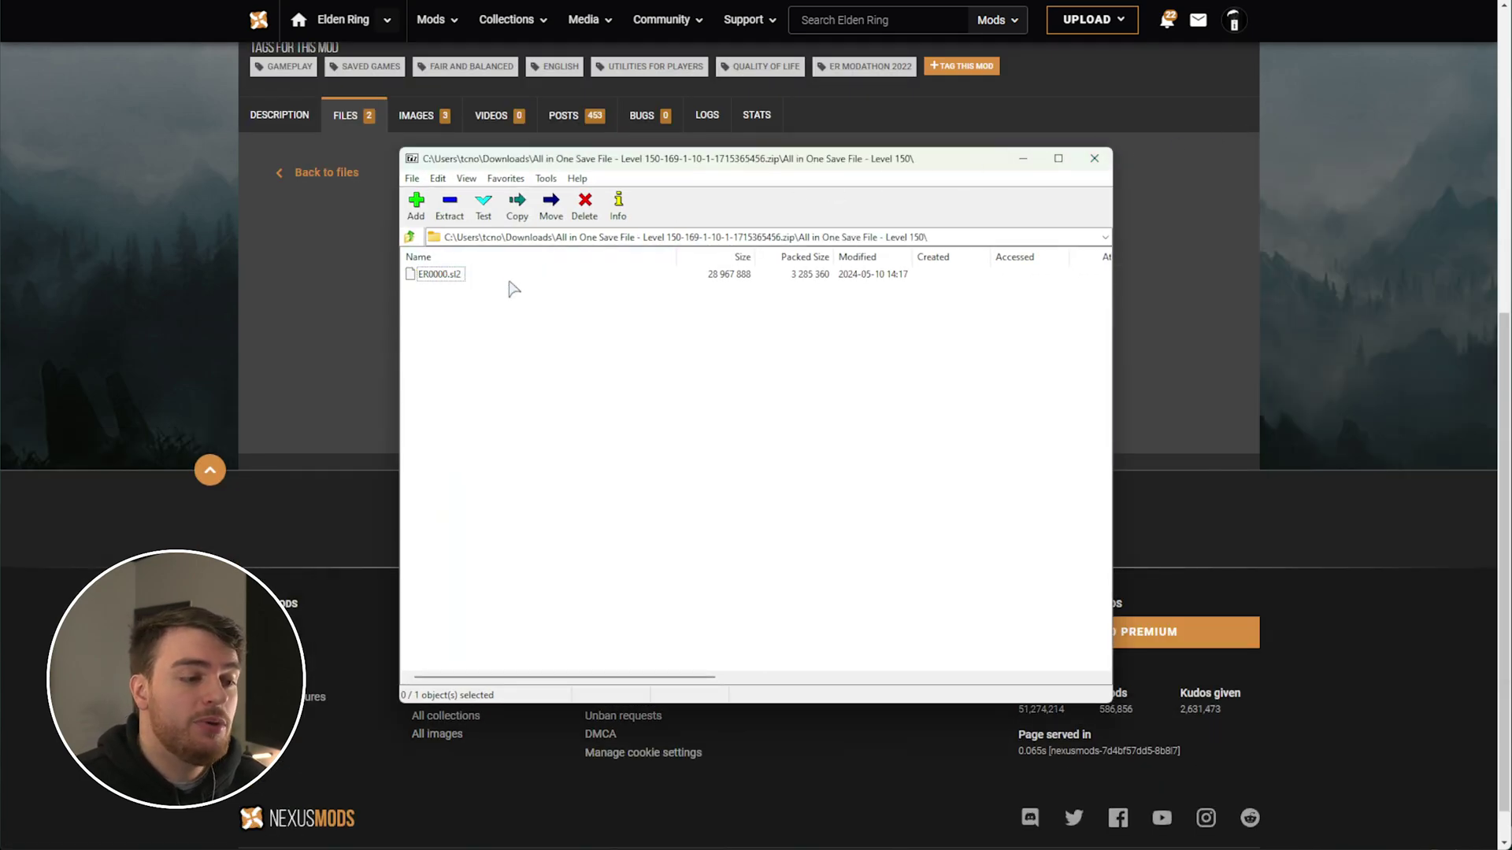
Create a folder named new in the Elden Ring save folder and extract the downloaded ER0000.sl2 into it
{"action": "left_click", "coordinate": [438, 274]}
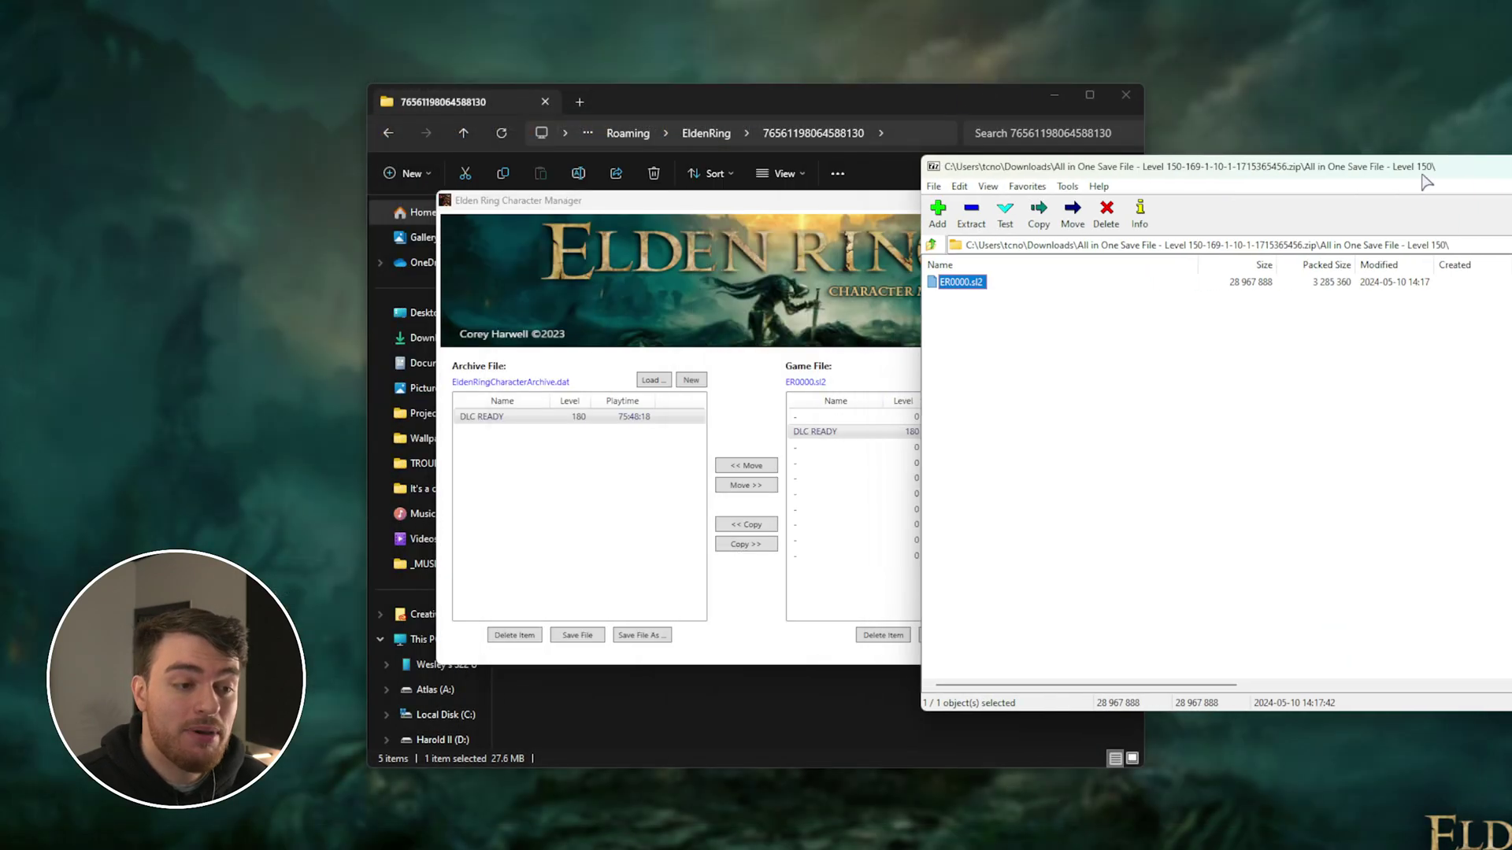
{"action": "left_click", "coordinate": [786, 104]}
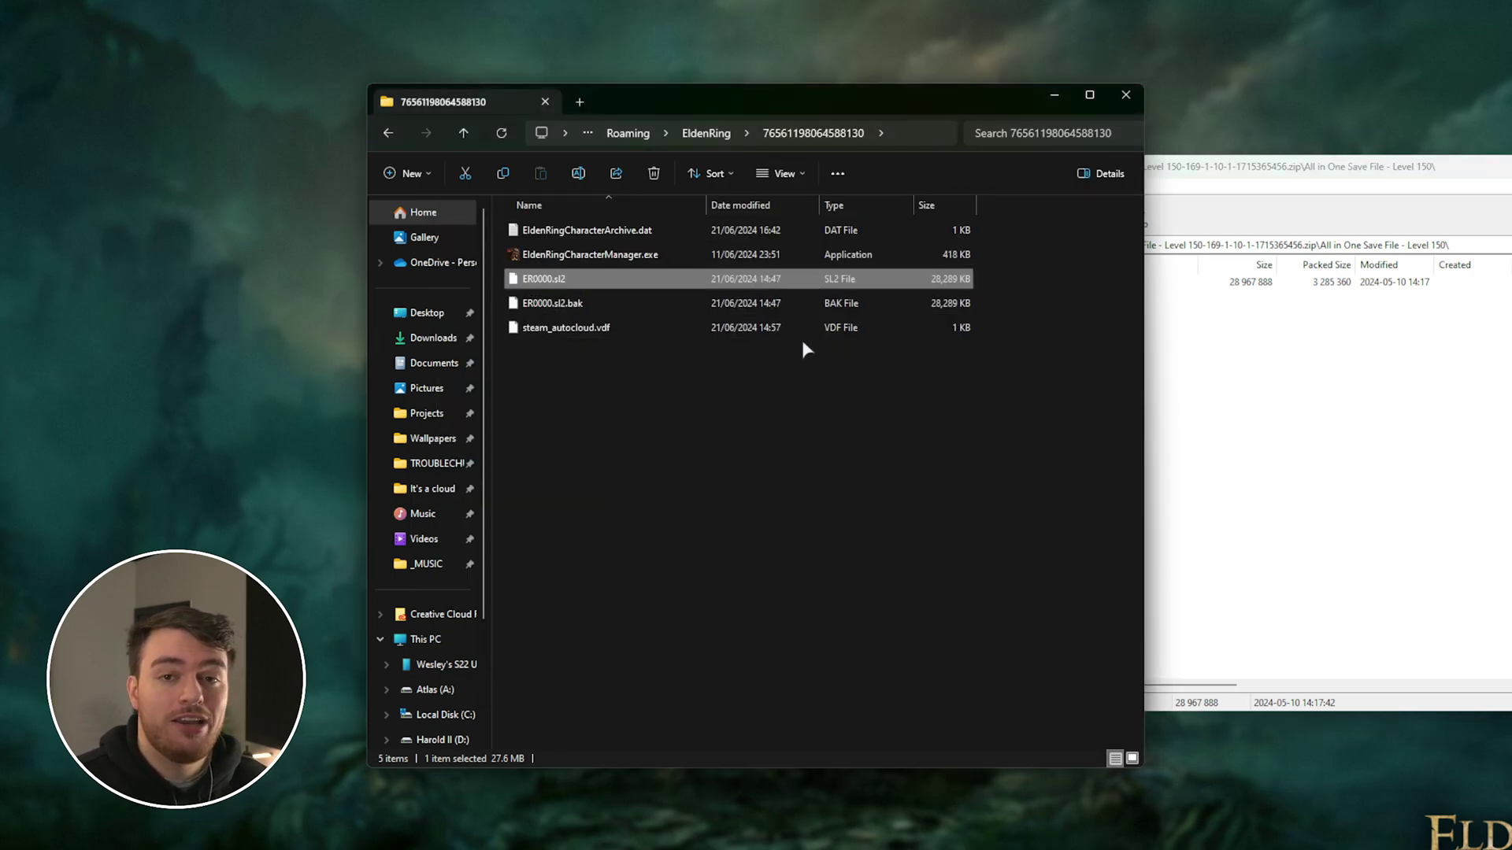
{"action": "left_click", "coordinate": [800, 401]}
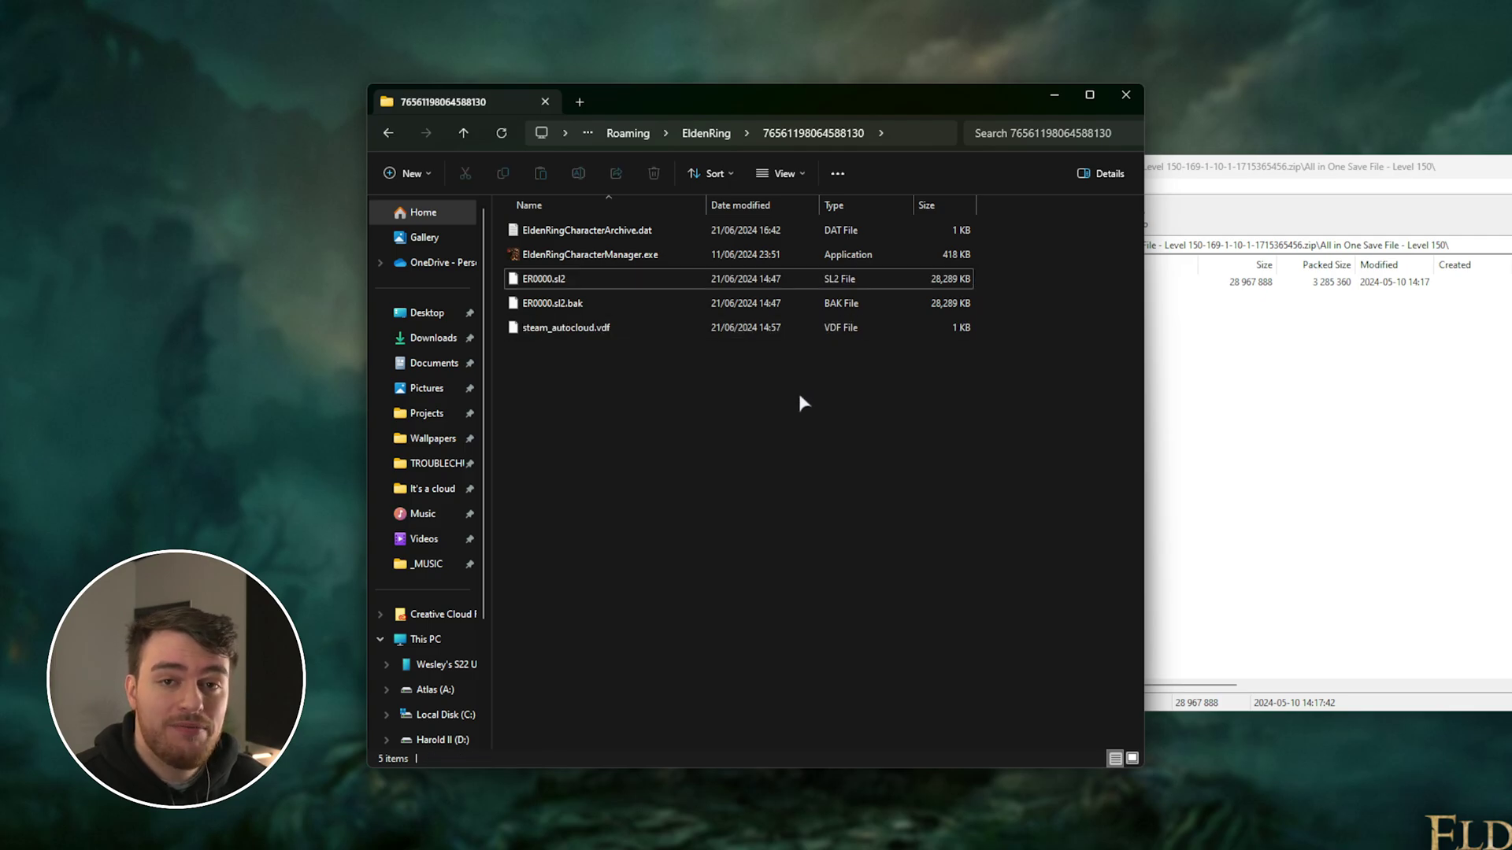
{"action": "key", "text": "ctrl+shift+n"}
{"action": "type", "text": "new"}
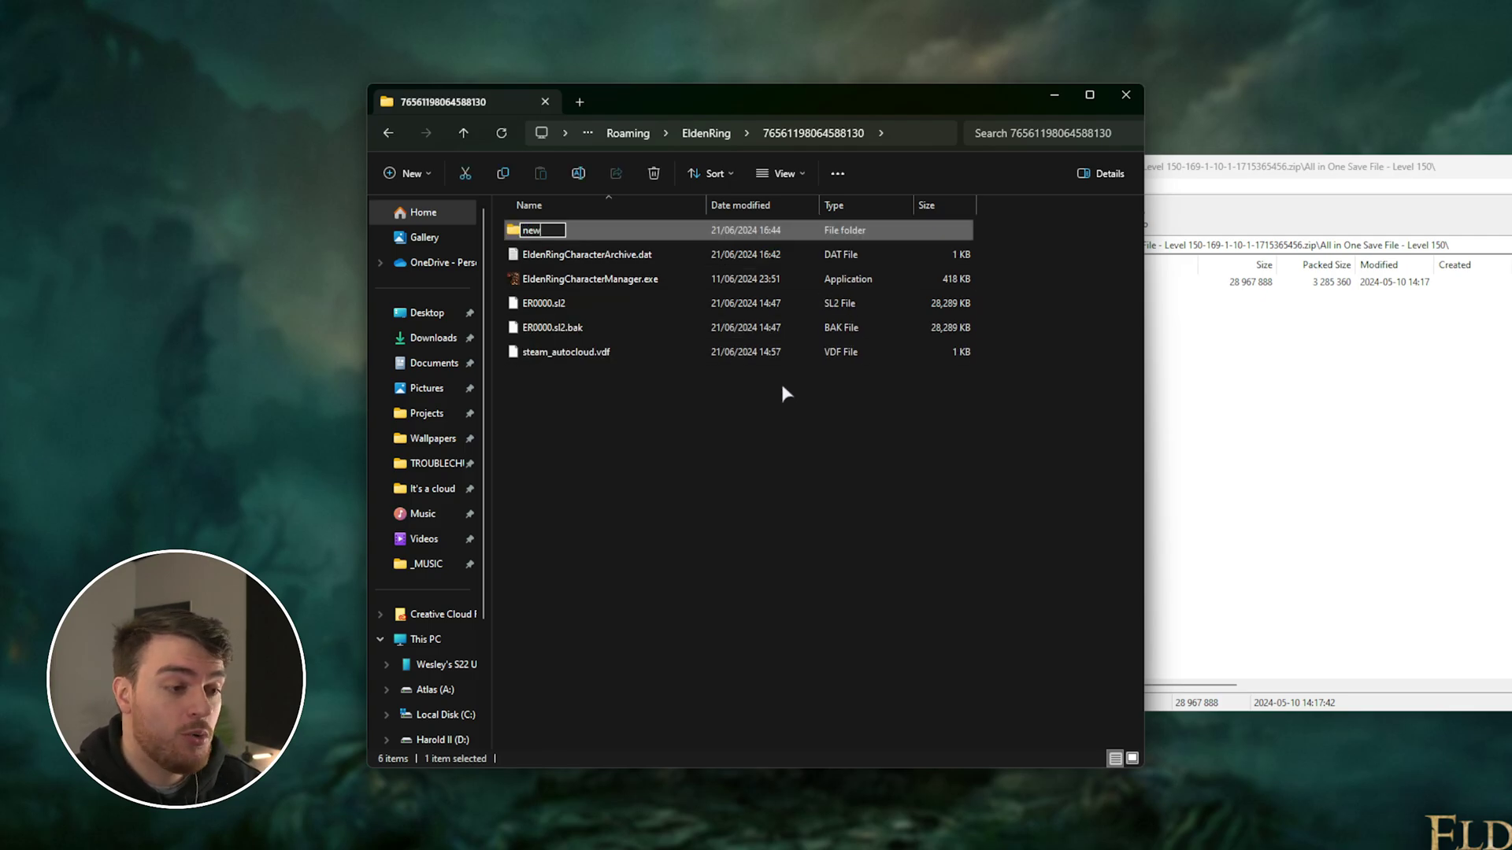
{"action": "key", "text": "Return"}
{"action": "key", "text": "Return"}
{"action": "key", "text": "alt+Tab"}
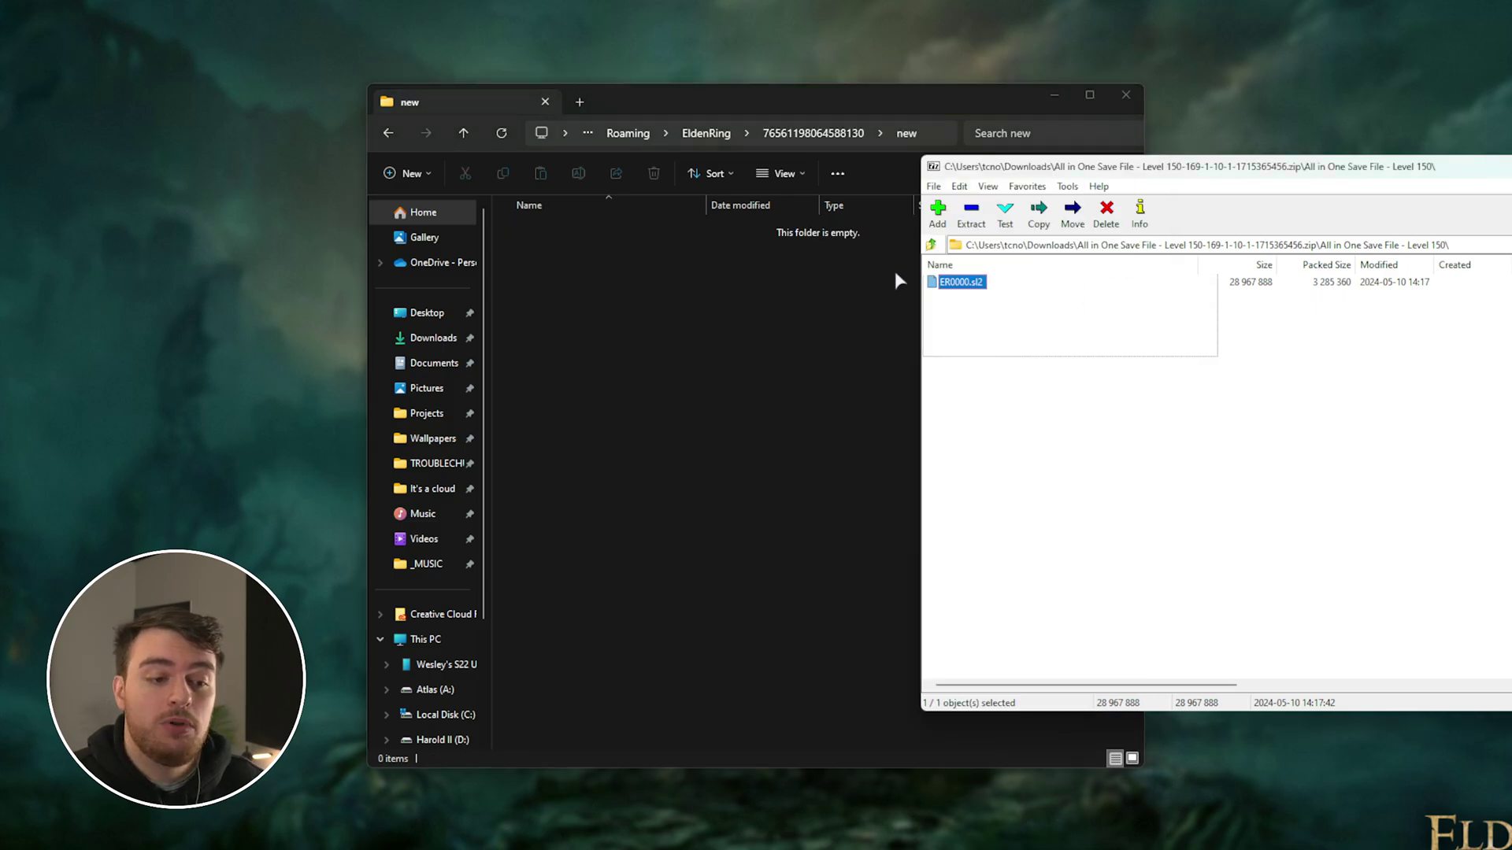
{"action": "left_click_drag", "start_coordinate": [963, 285], "coordinate": [762, 288]}
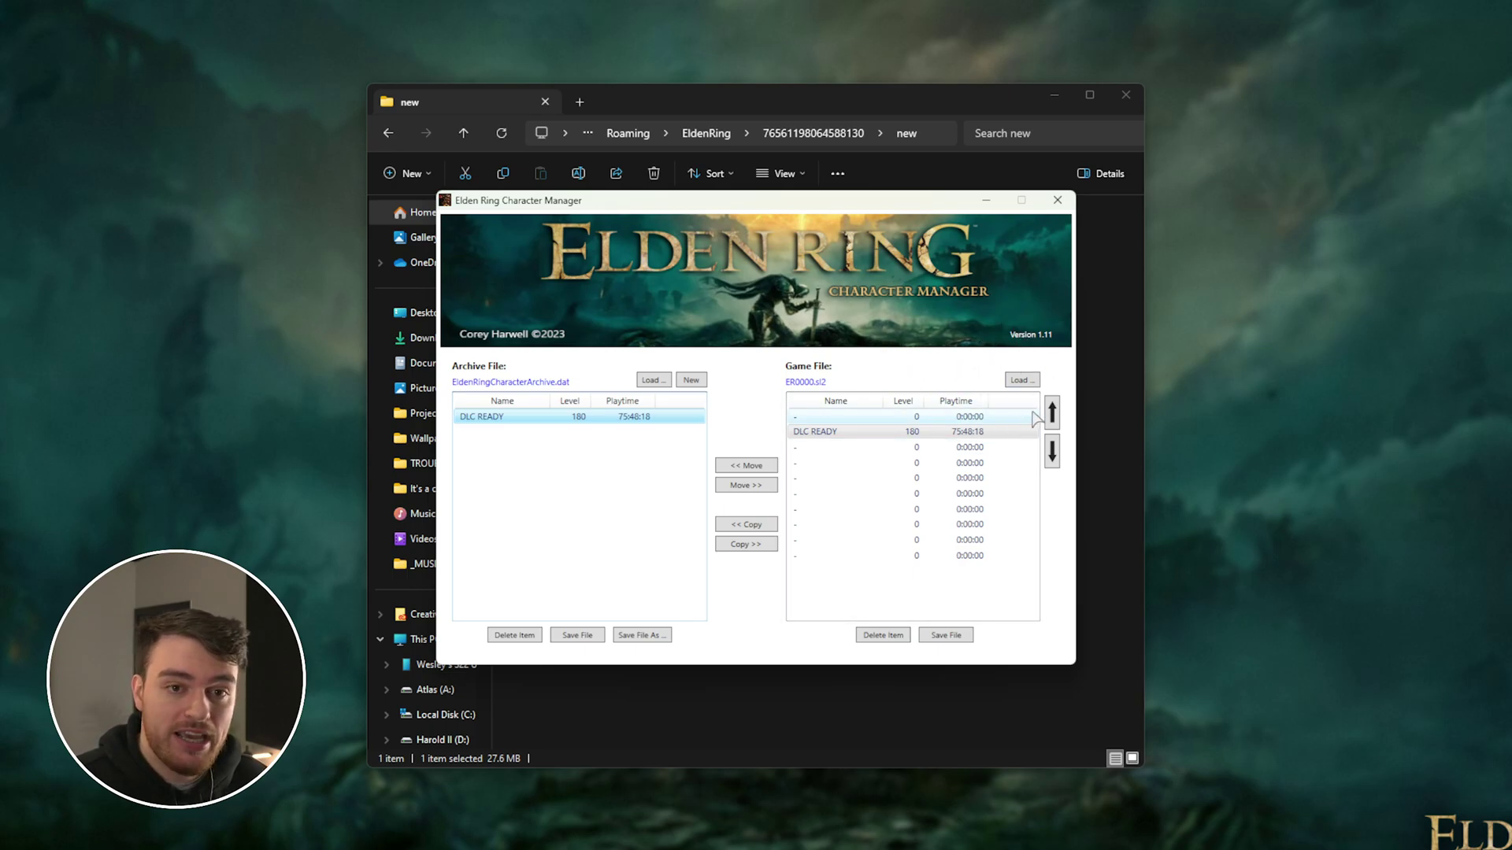
Load ER0000.sl2 from the new folder as the game file without saving pending edits, and copy the character Sathona to the archive file
{"action": "left_click", "coordinate": [1023, 381]}
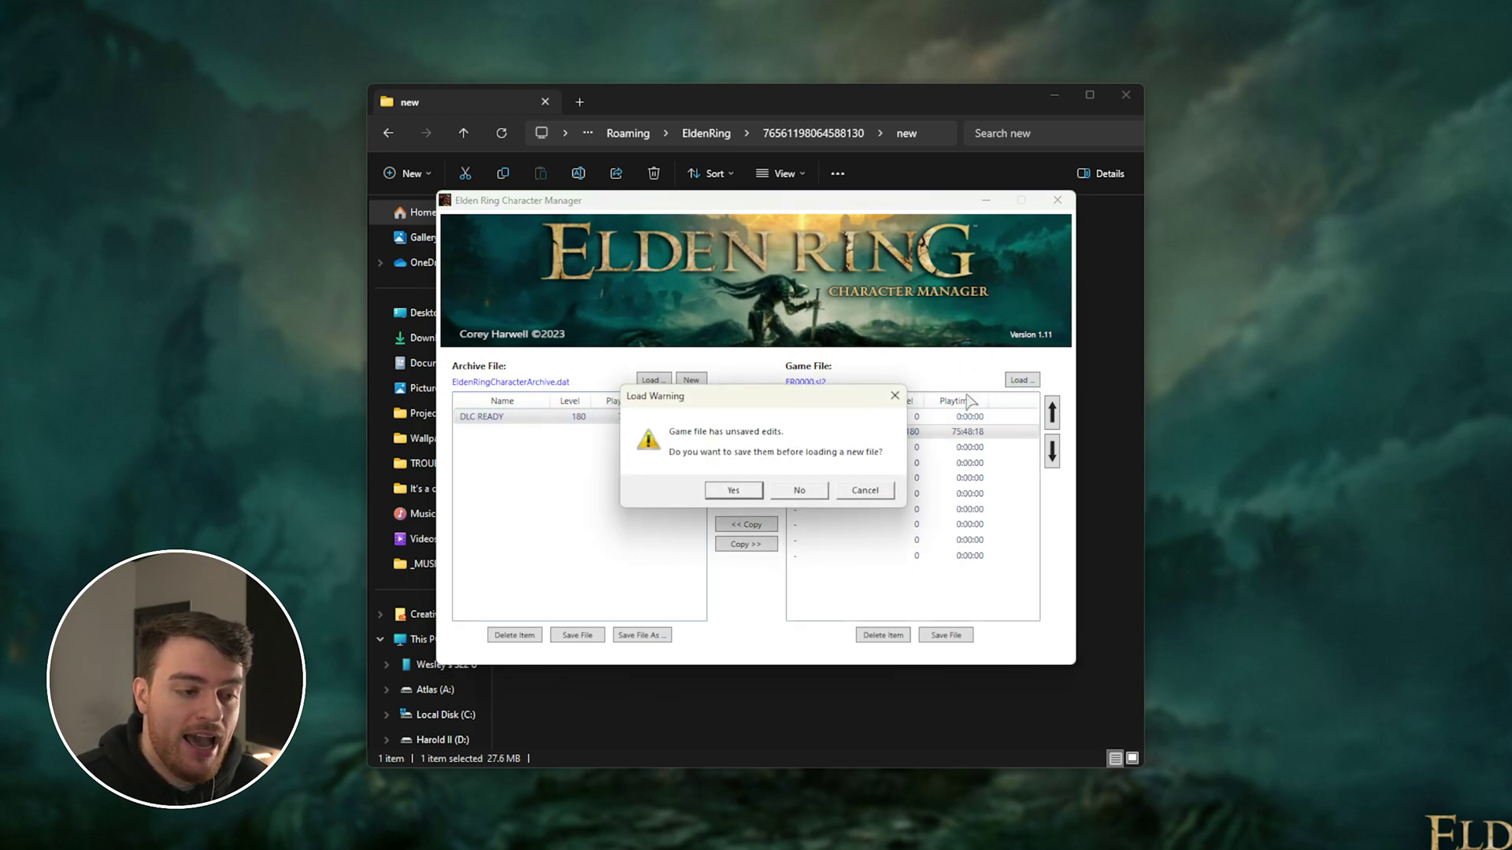
{"action": "left_click", "coordinate": [779, 491]}
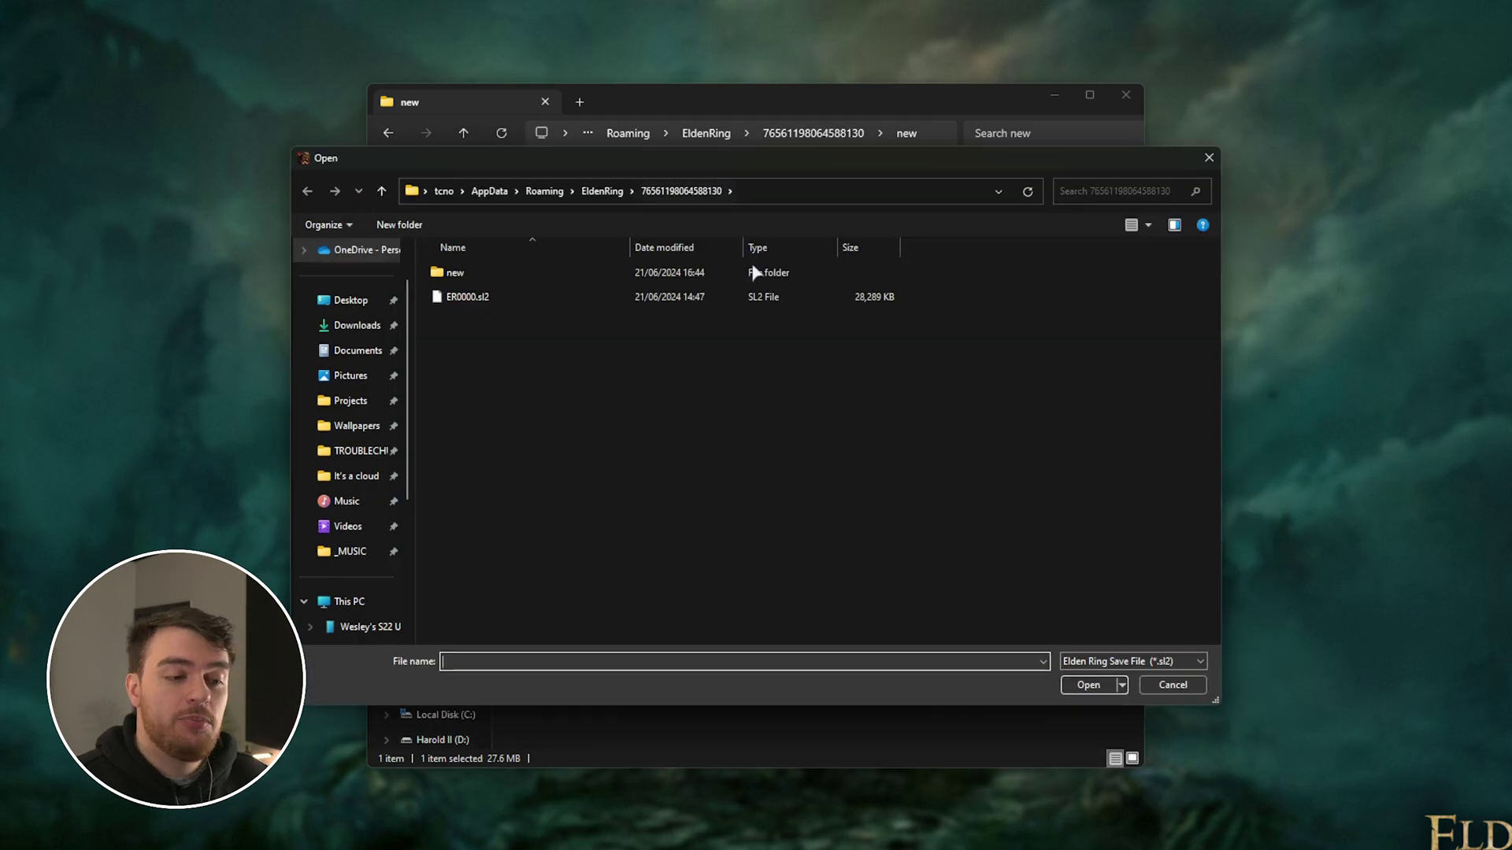
{"action": "double_click", "coordinate": [850, 276]}
{"action": "left_click", "coordinate": [831, 275]}
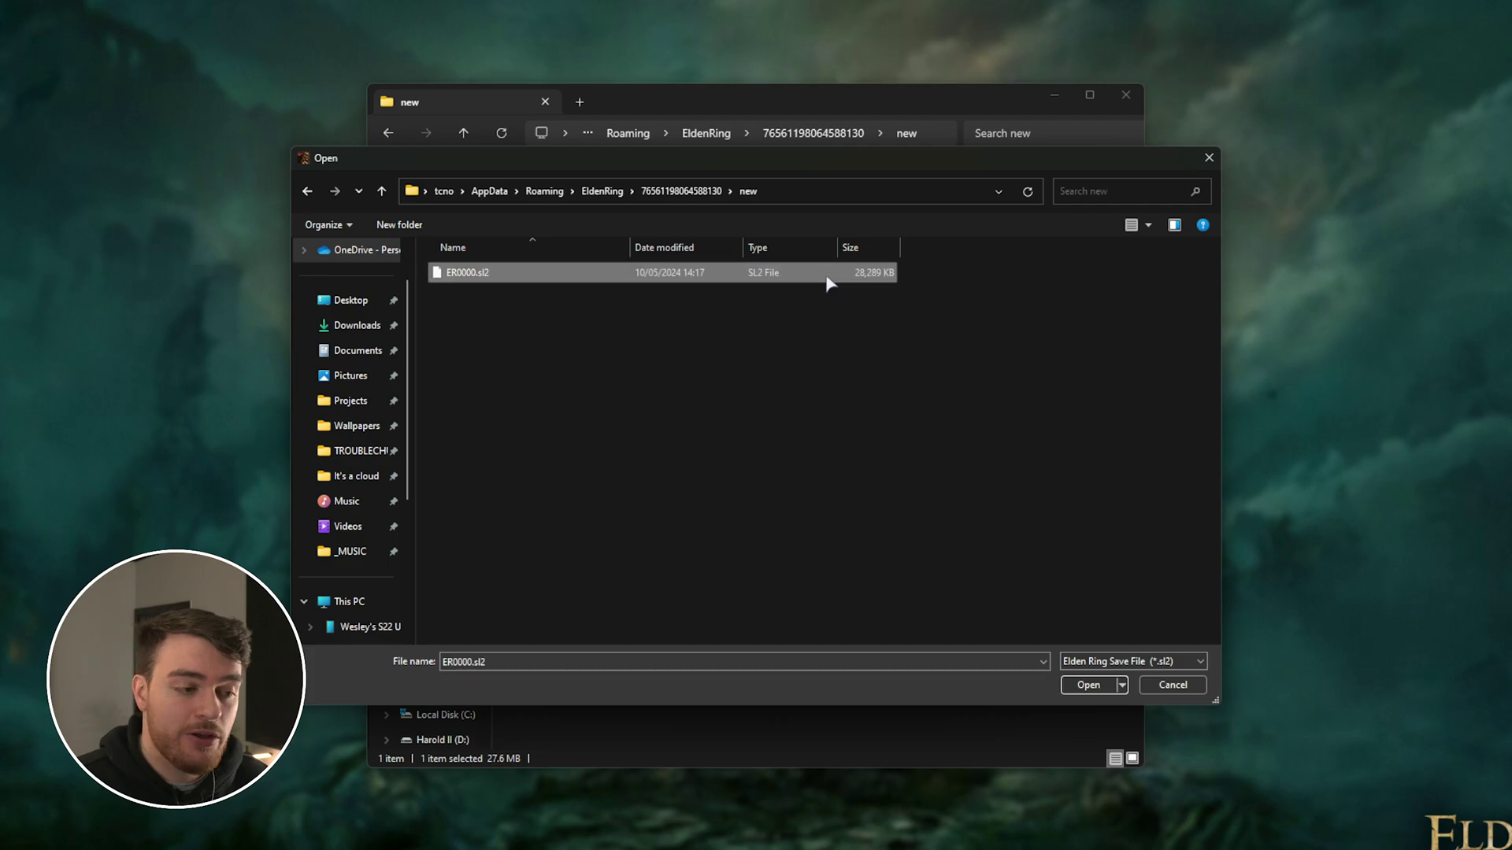
{"action": "left_click", "coordinate": [1094, 686]}
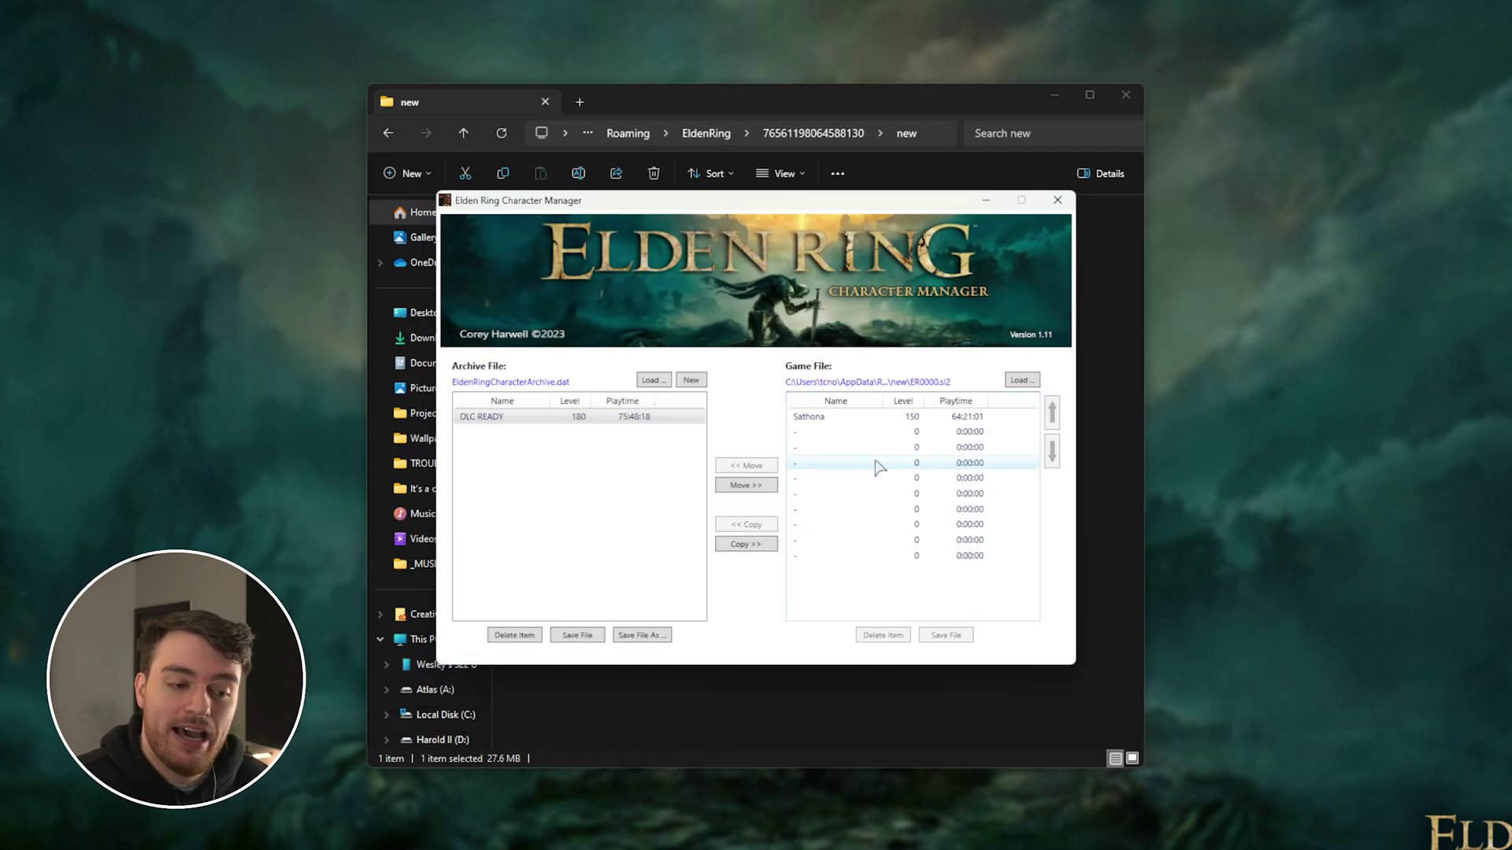
{"action": "left_click", "coordinate": [868, 426]}
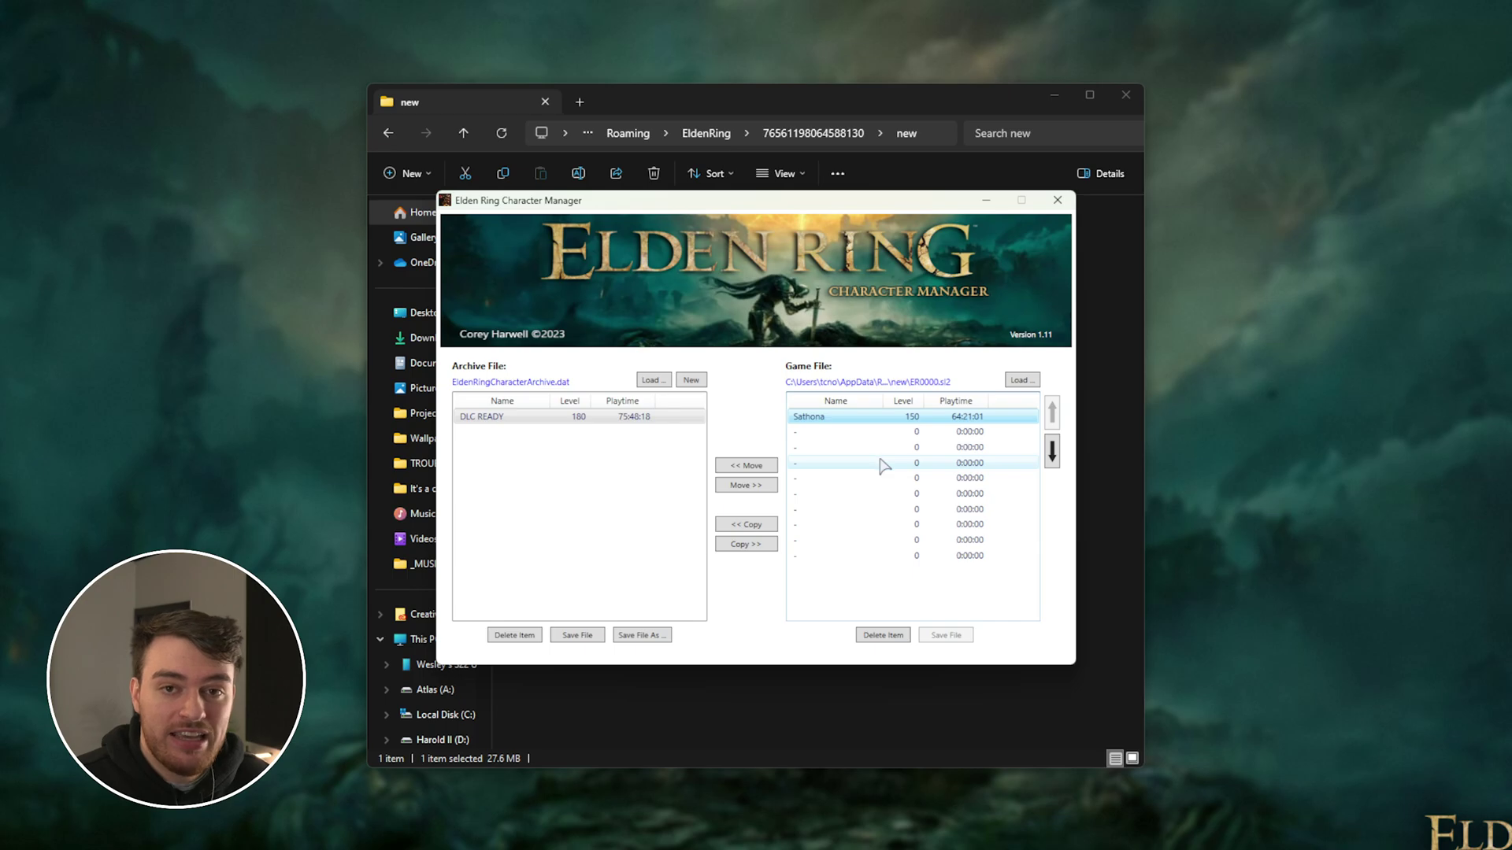
{"action": "left_click", "coordinate": [760, 525]}
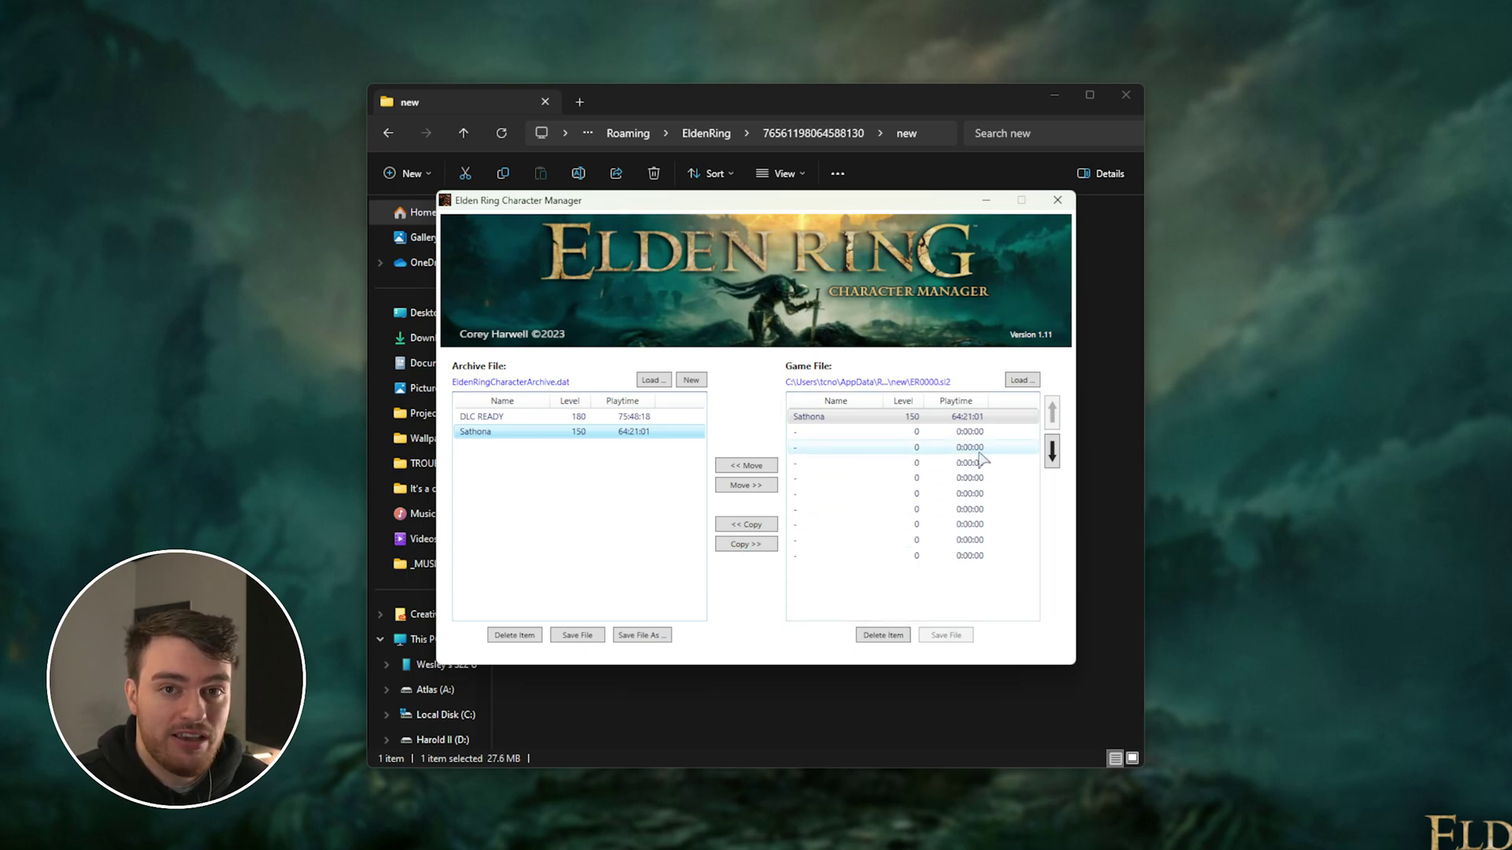
Load the original ER0000.sl2 from the main Elden Ring save folder back in as the game file
{"action": "left_click", "coordinate": [1022, 380]}
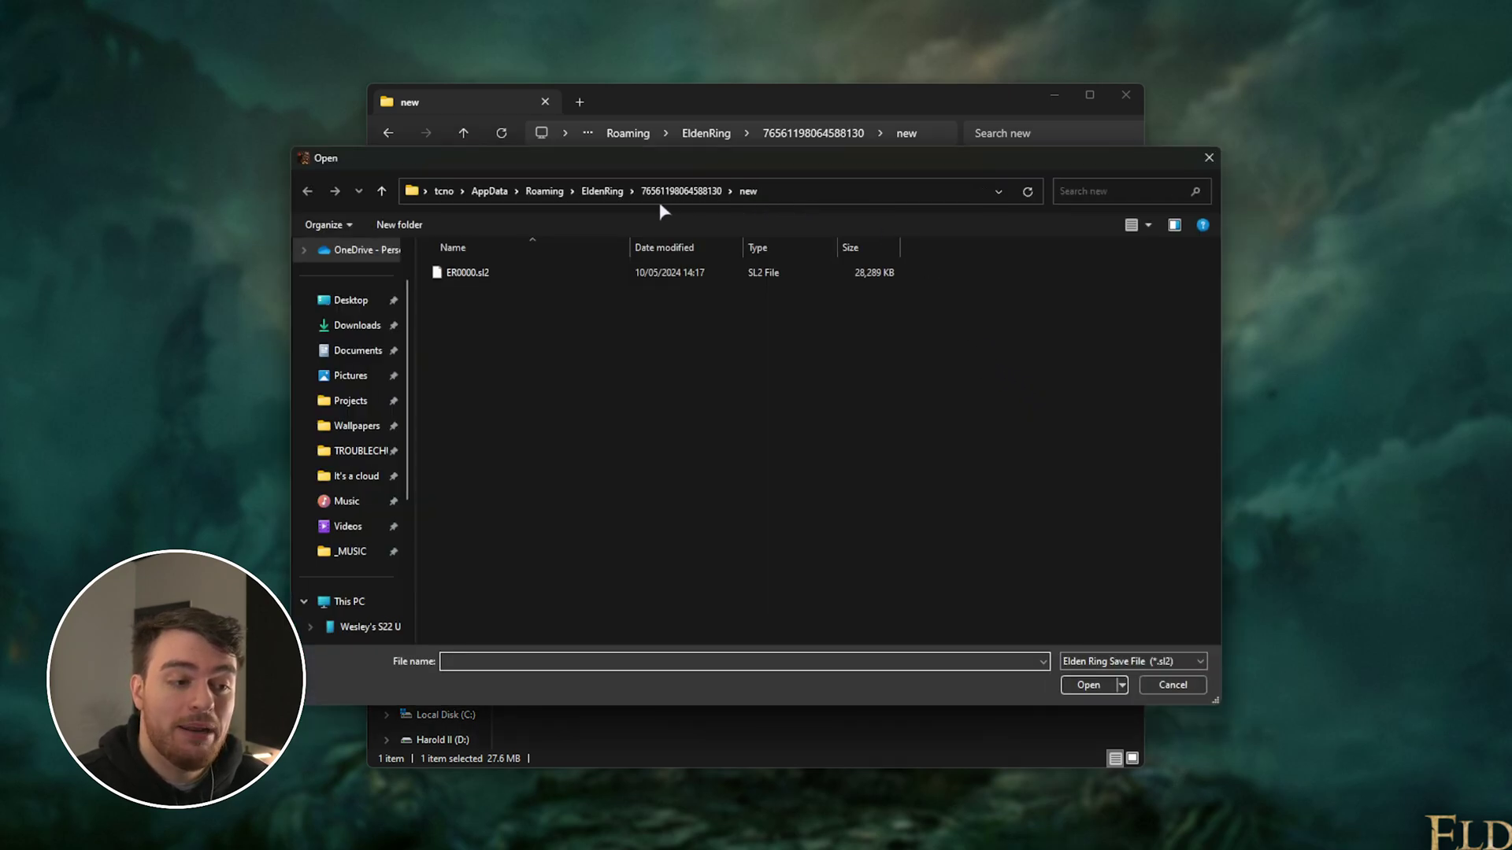
{"action": "left_click", "coordinate": [708, 191]}
{"action": "left_click", "coordinate": [635, 299]}
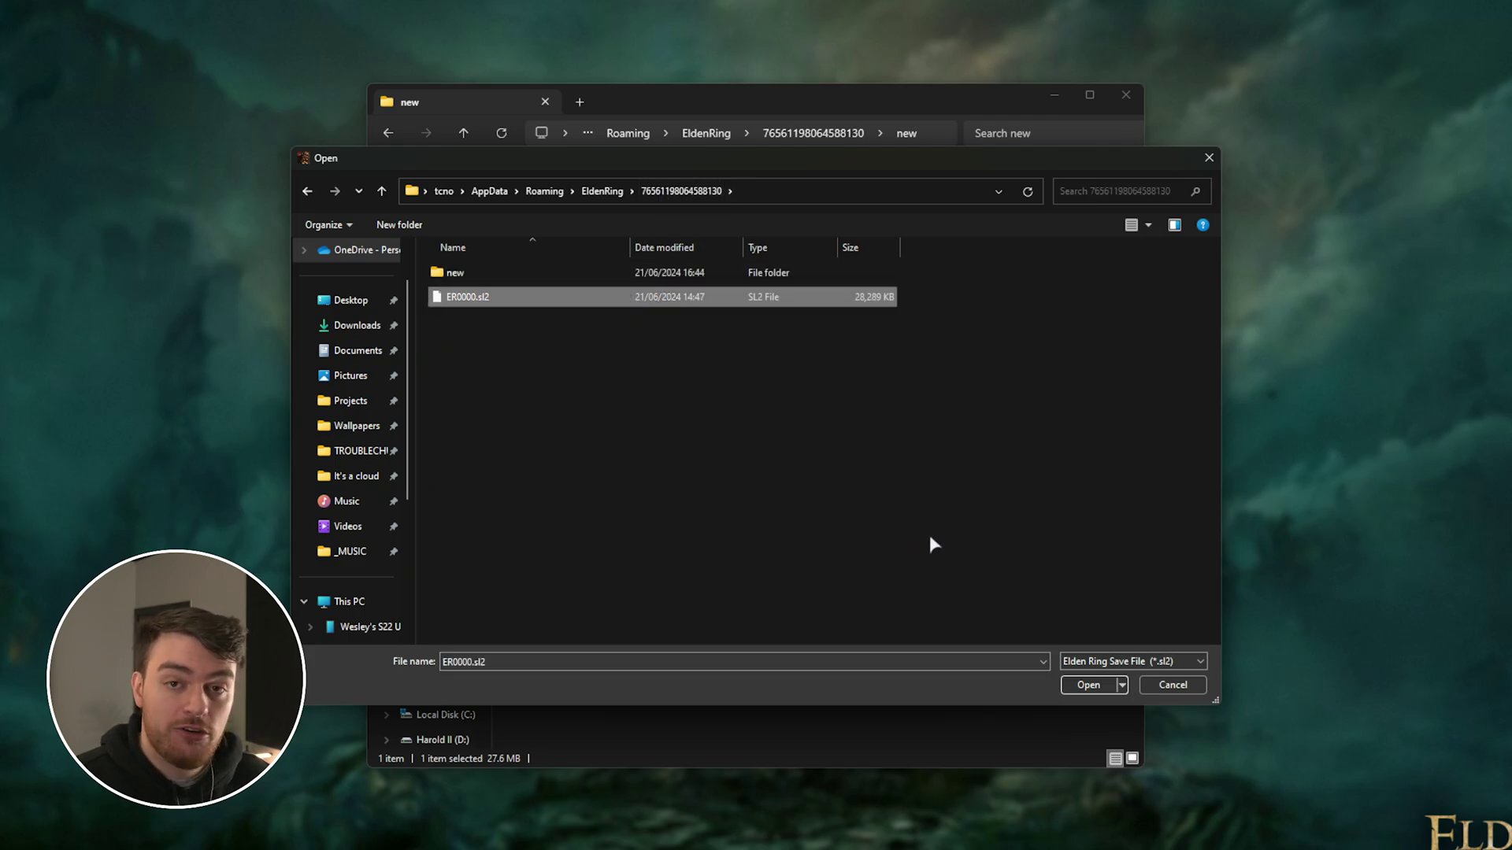
{"action": "left_click", "coordinate": [1086, 685]}
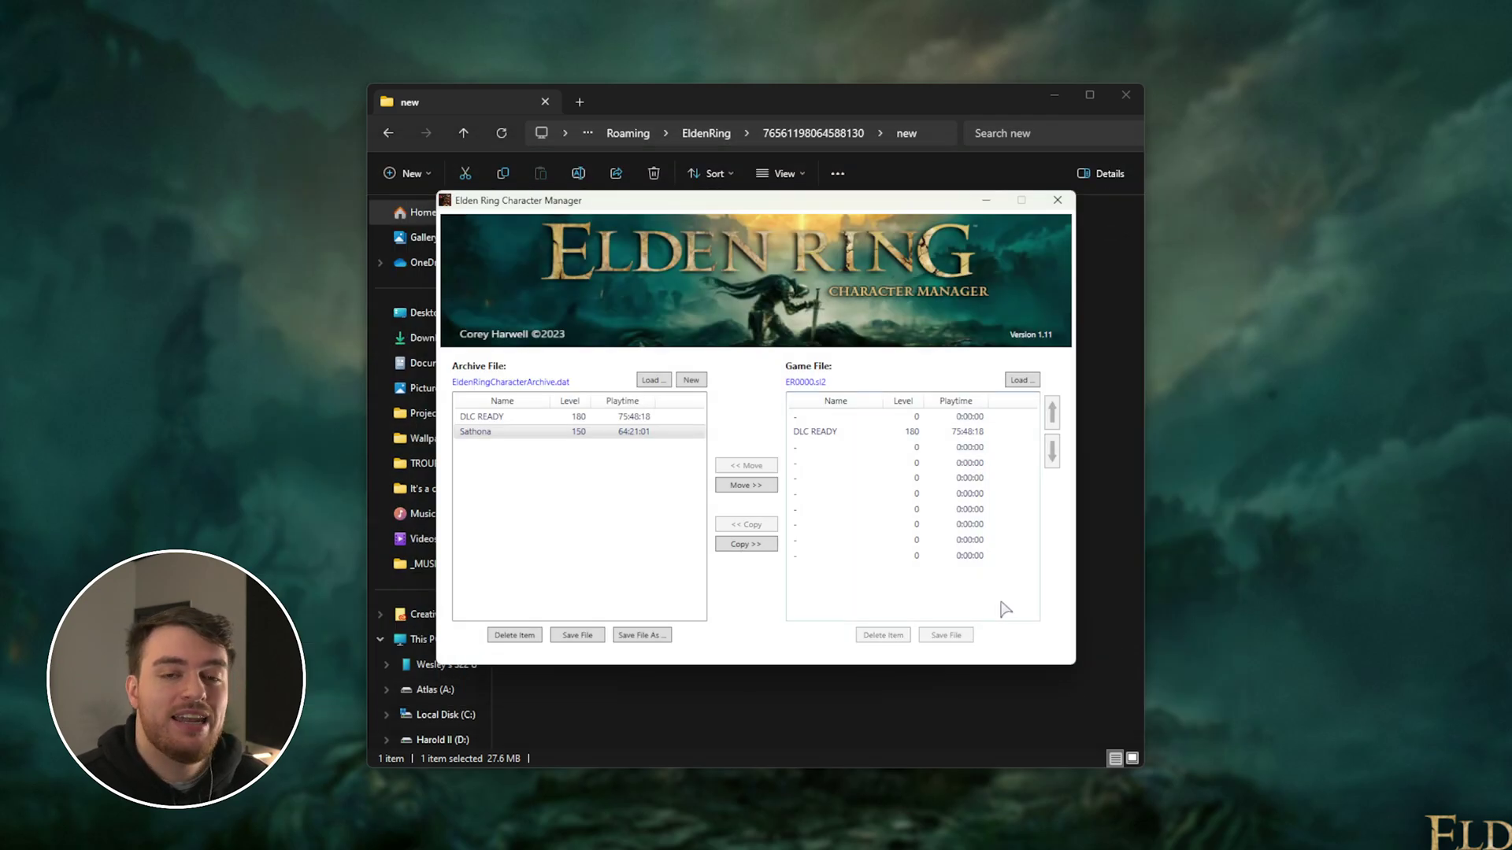
Copy Sathona from the archive file into the game file and save both the archive and the game file
{"action": "left_click", "coordinate": [606, 434]}
{"action": "left_click", "coordinate": [745, 544]}
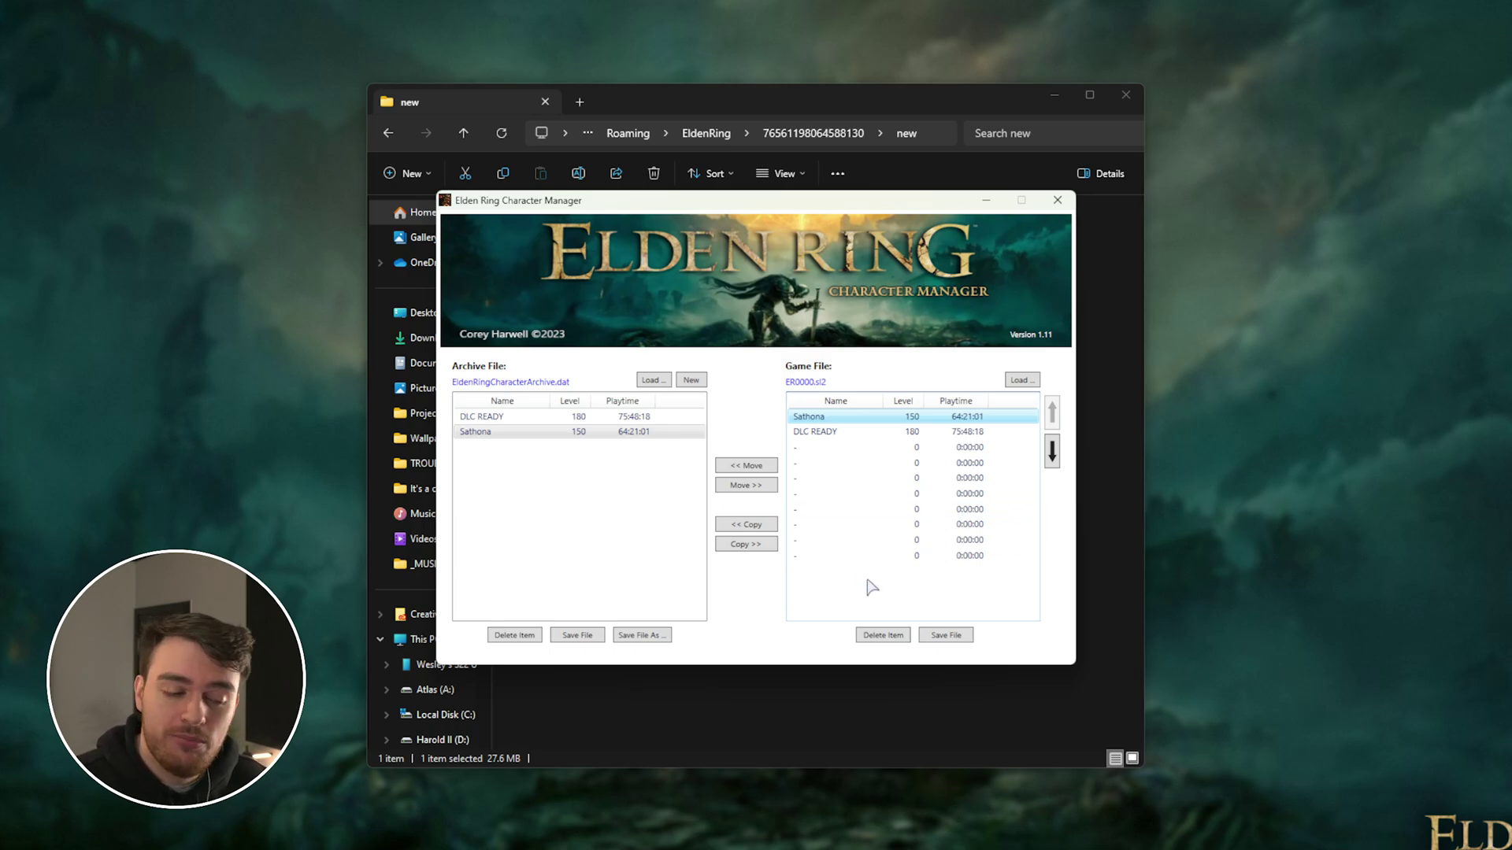
{"action": "left_click", "coordinate": [596, 638]}
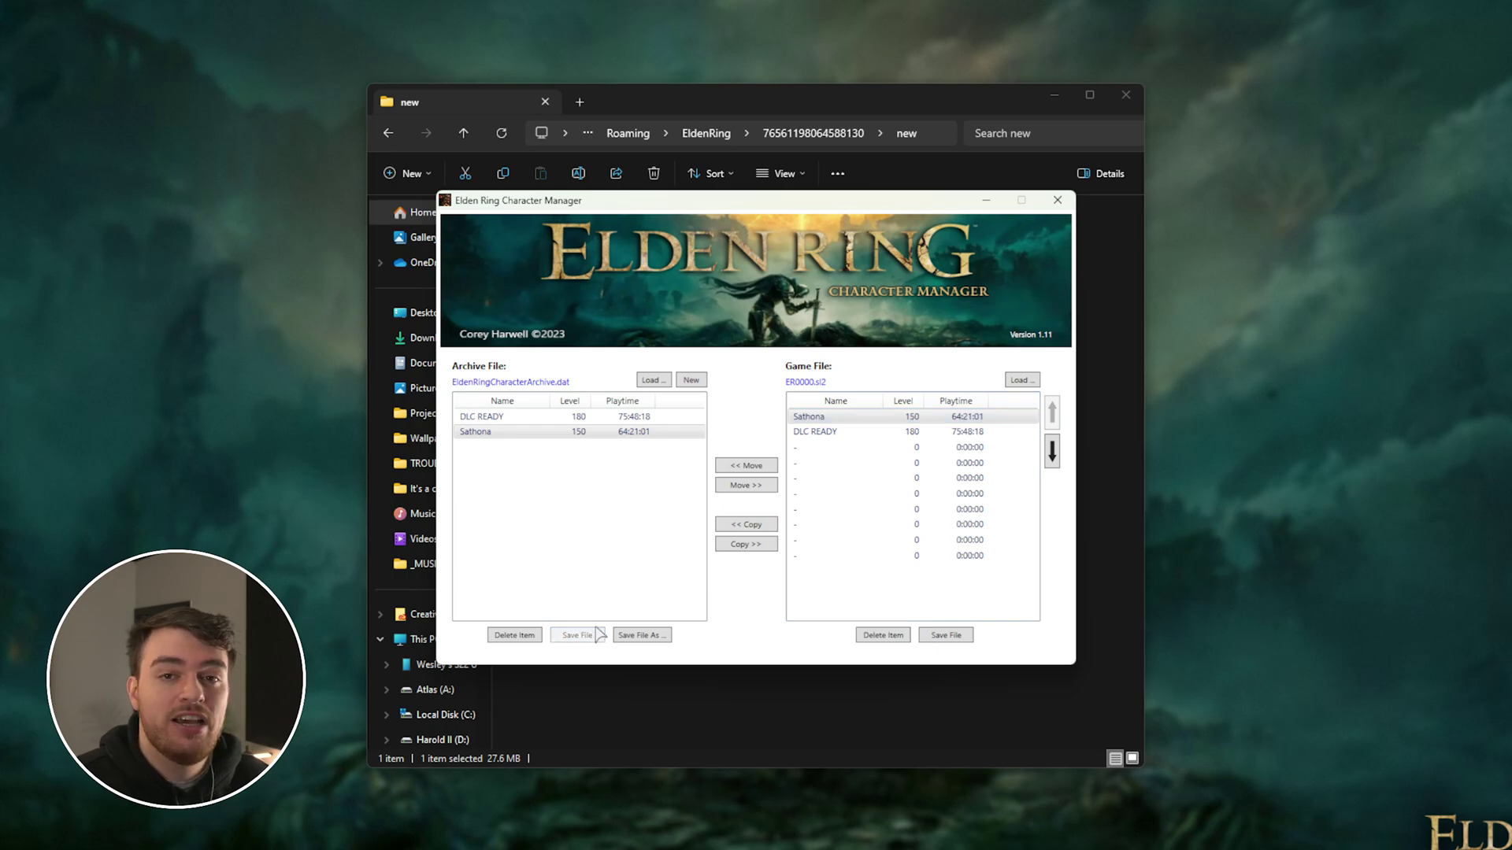
{"action": "left_click", "coordinate": [949, 637]}
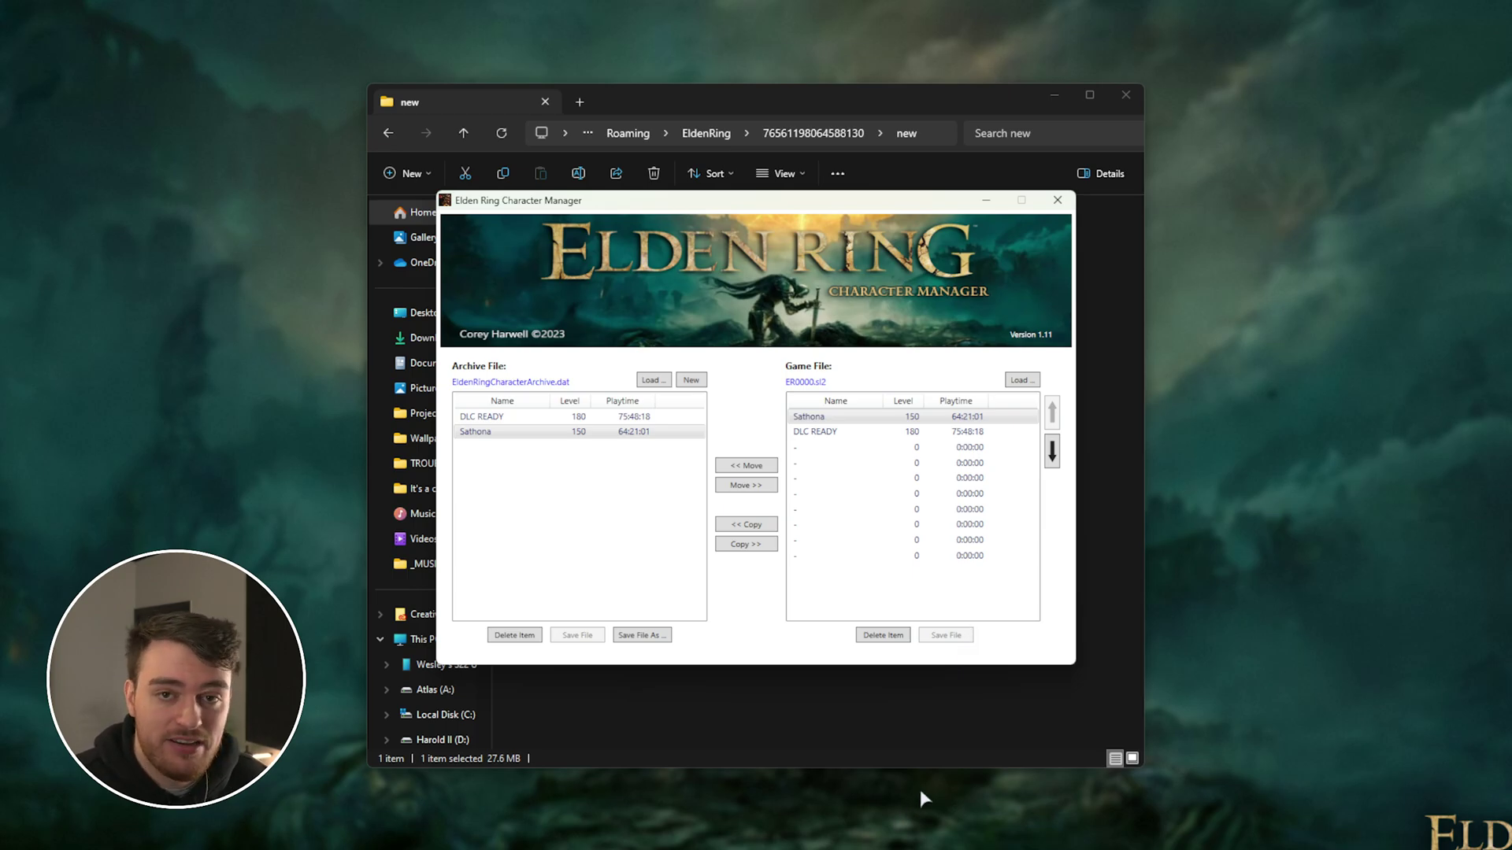
{"action": "left_click", "coordinate": [841, 418]}
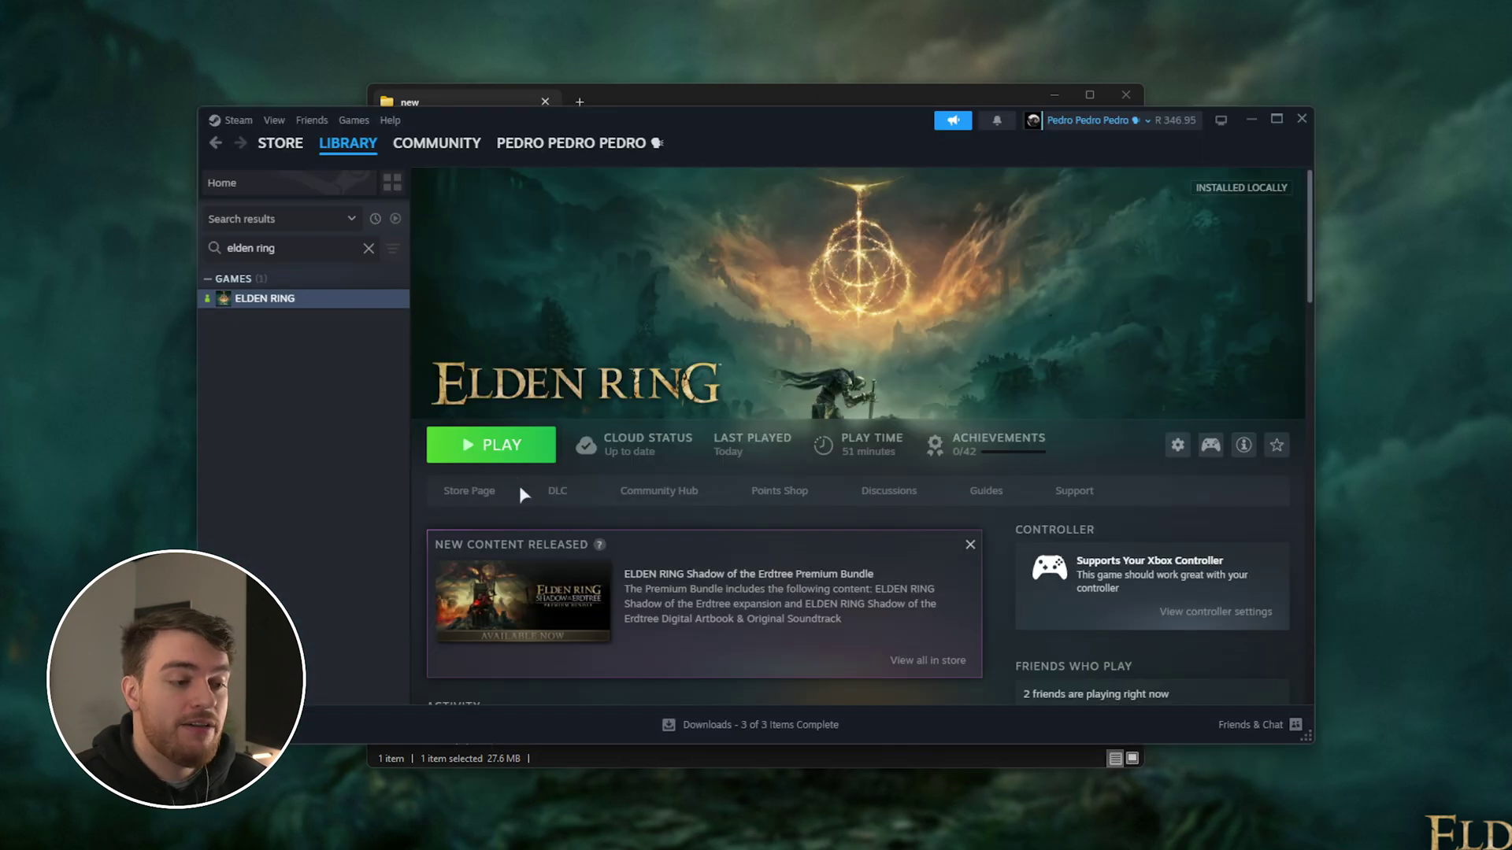
Launch Elden Ring from the Steam library and open Load Game on its title screen
{"action": "left_click", "coordinate": [508, 447]}
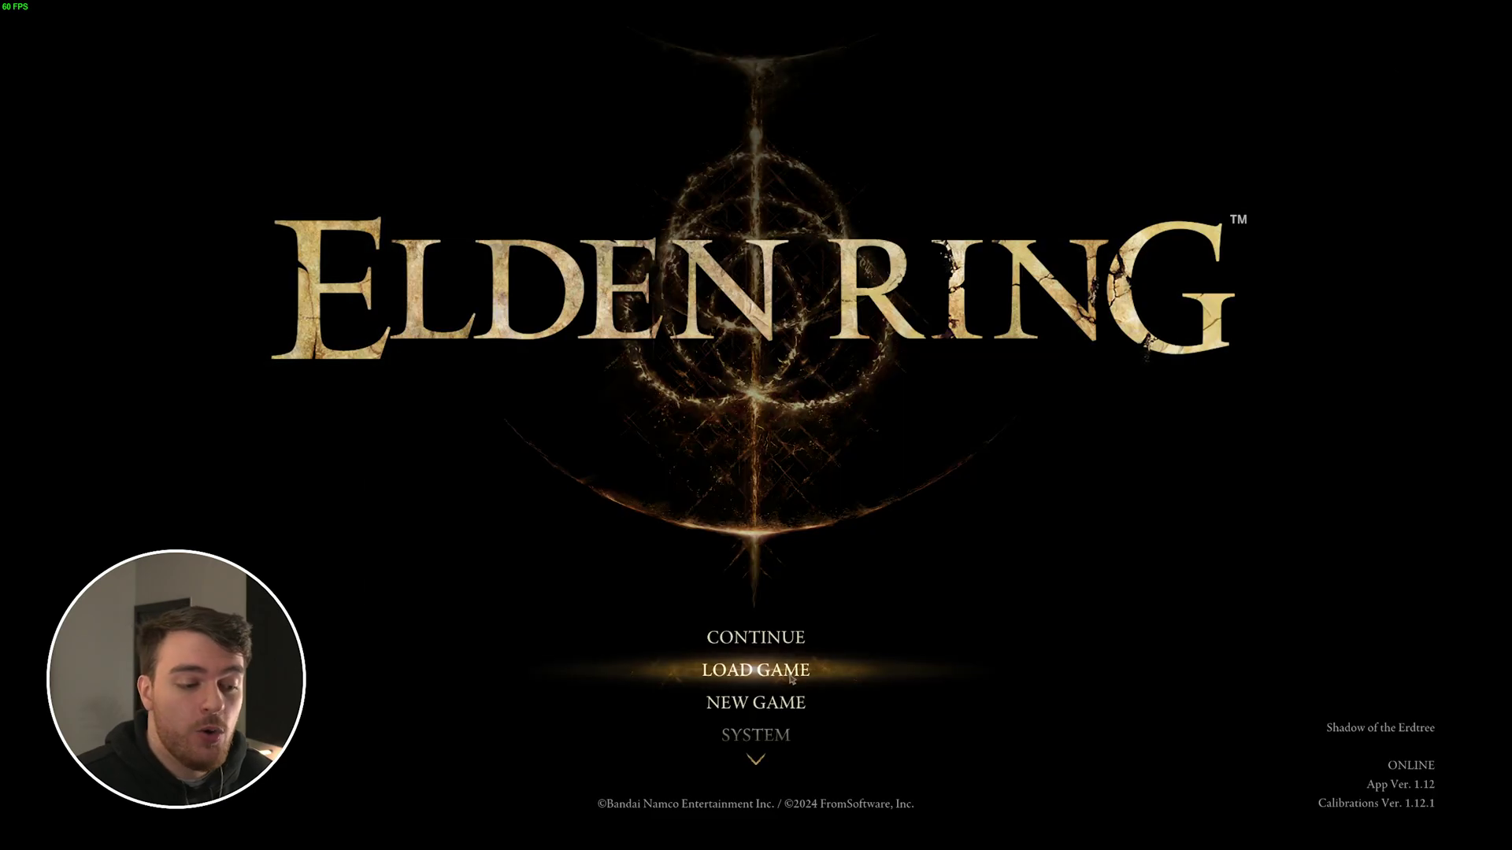
{"action": "left_click", "coordinate": [792, 677]}
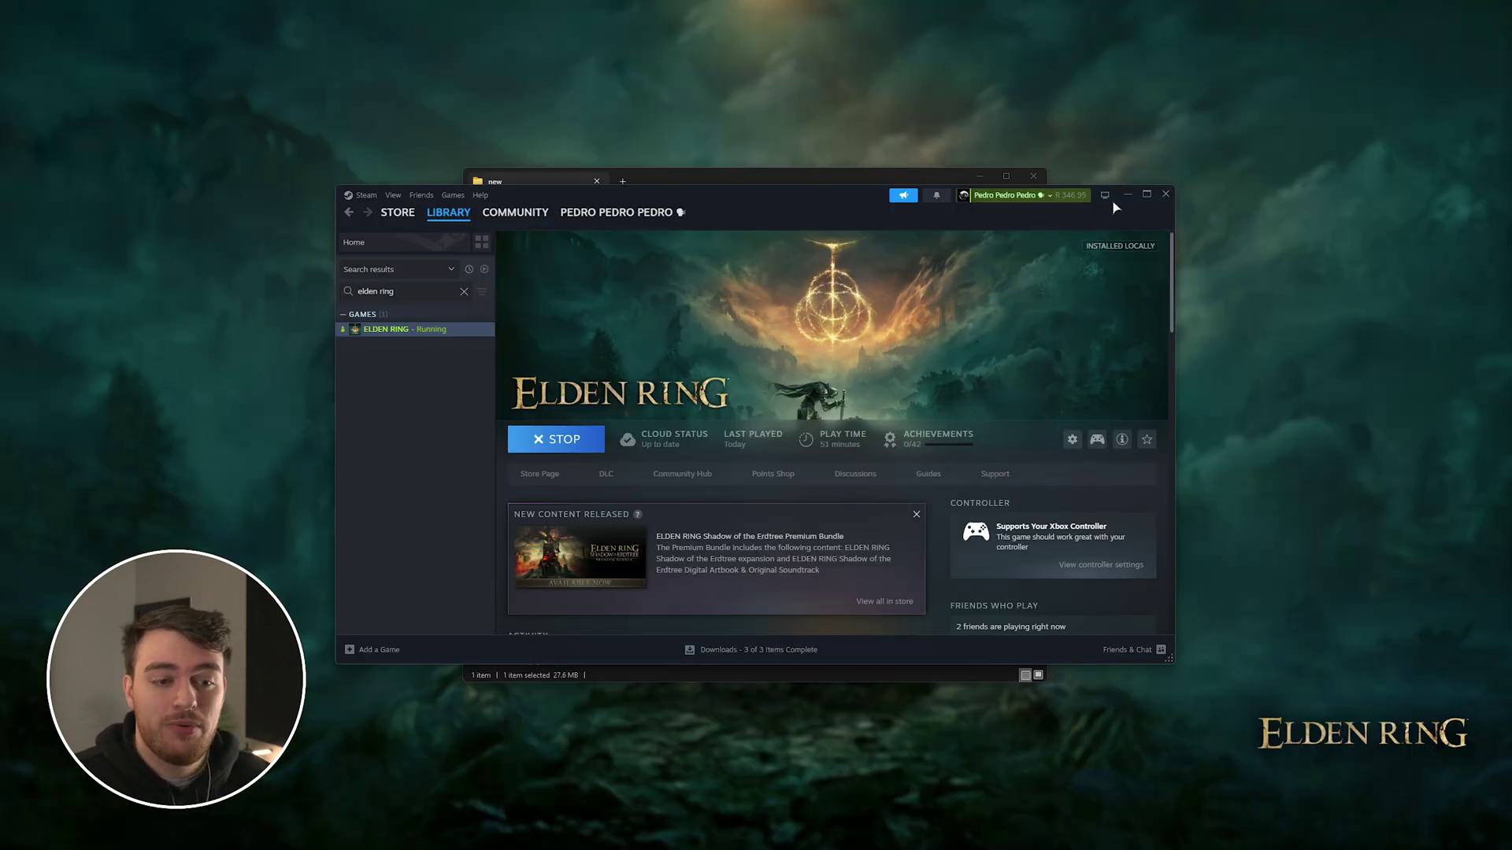
Minimize Steam and close Elden Ring Character Manager
{"action": "left_click", "coordinate": [1129, 195]}
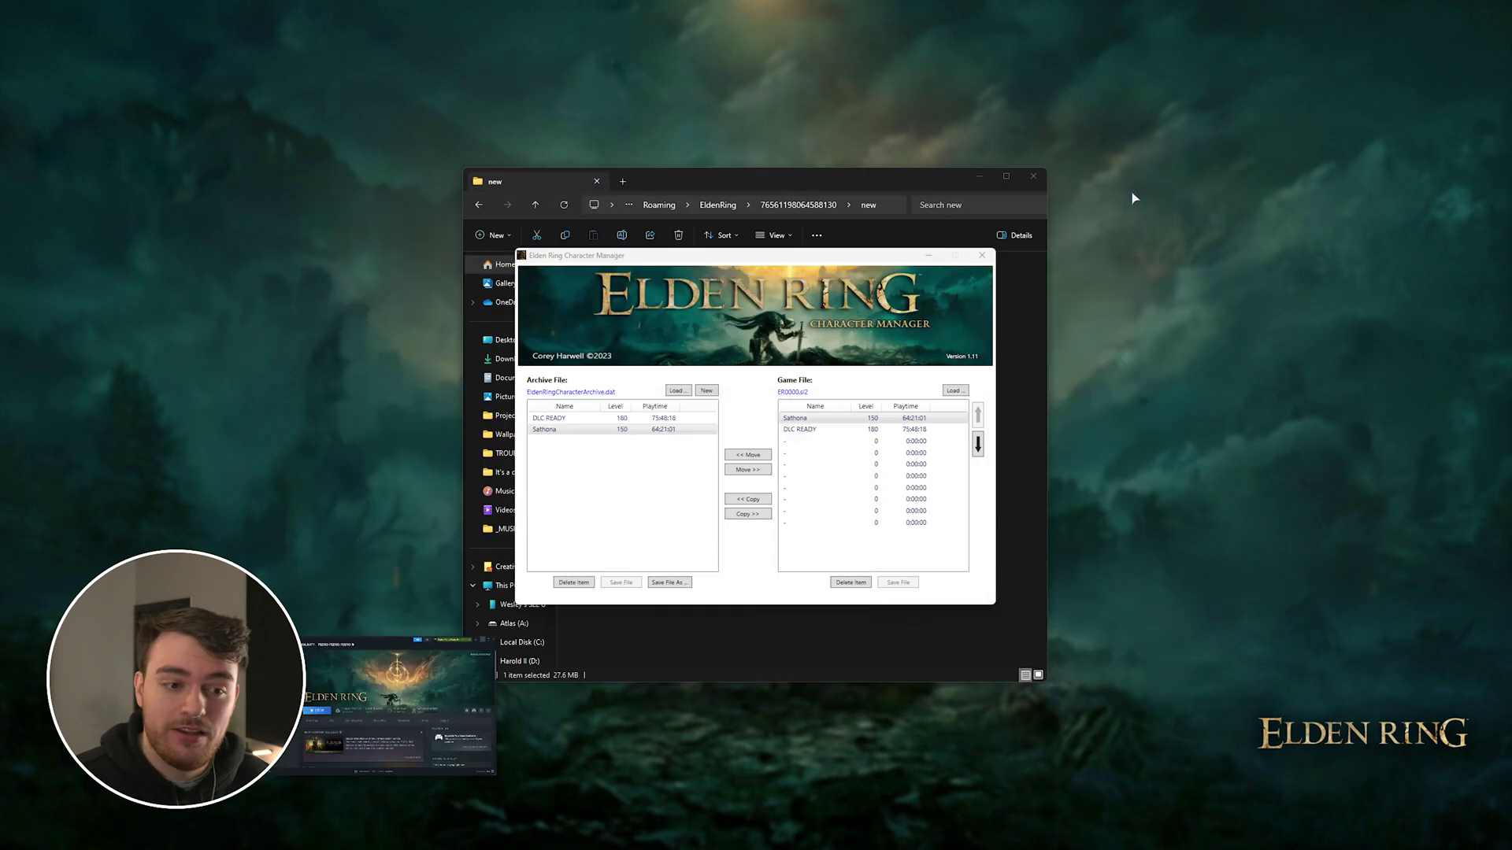
{"action": "left_click", "coordinate": [981, 258]}
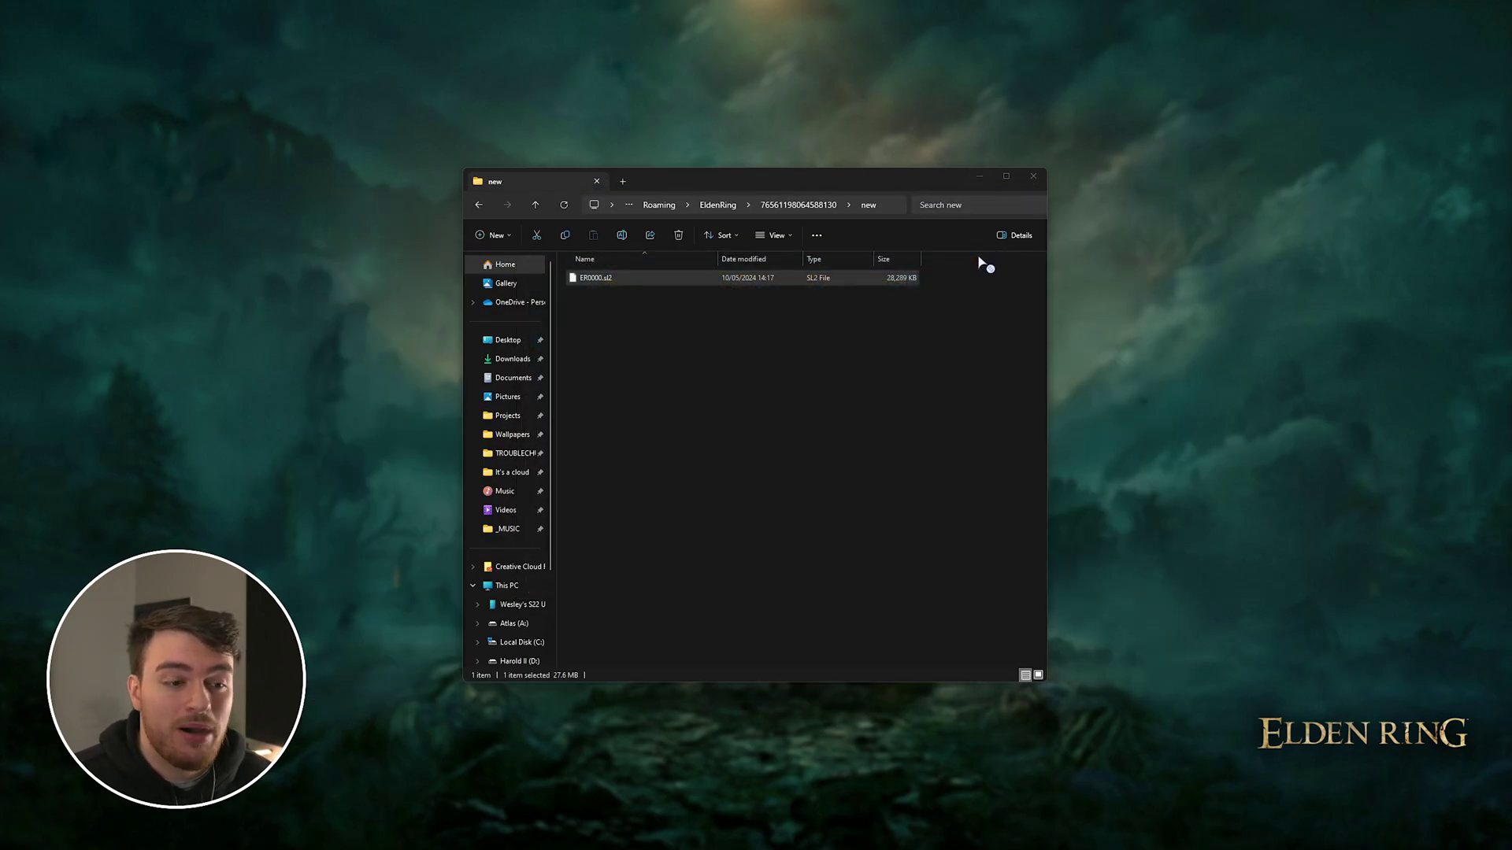